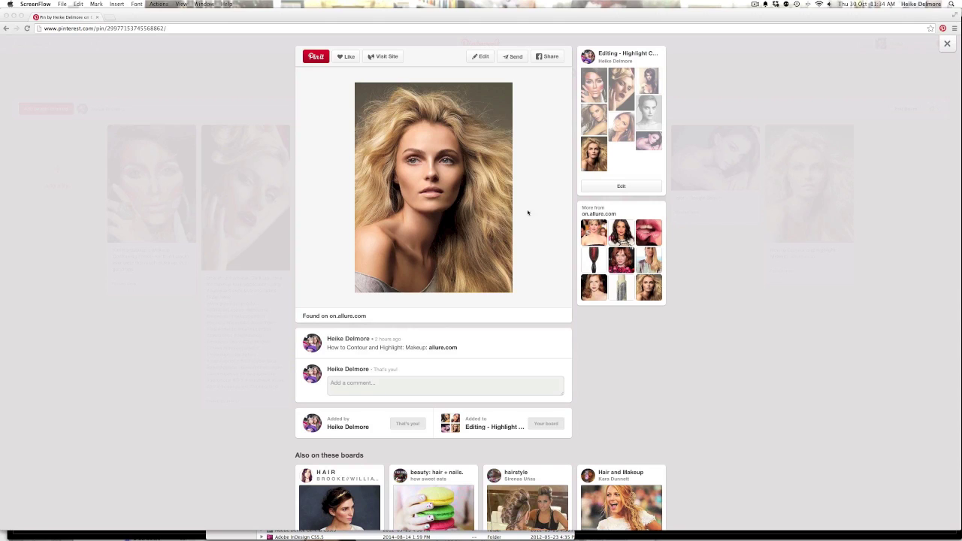
- View the reference pins on the Editing - Highlight Contour Look board one after another, and return to the board
{"action": "left_click", "coordinate": [620, 96]}
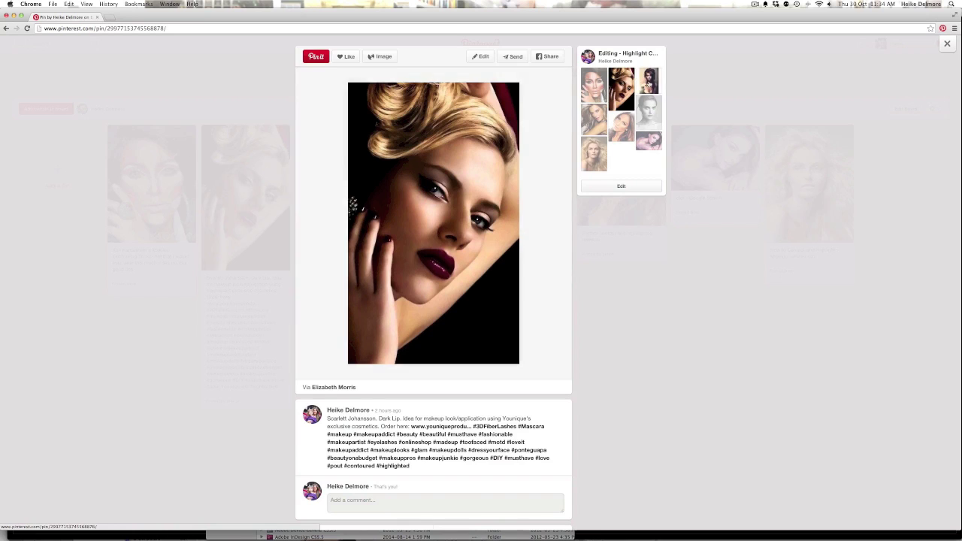
{"action": "left_click", "coordinate": [648, 81]}
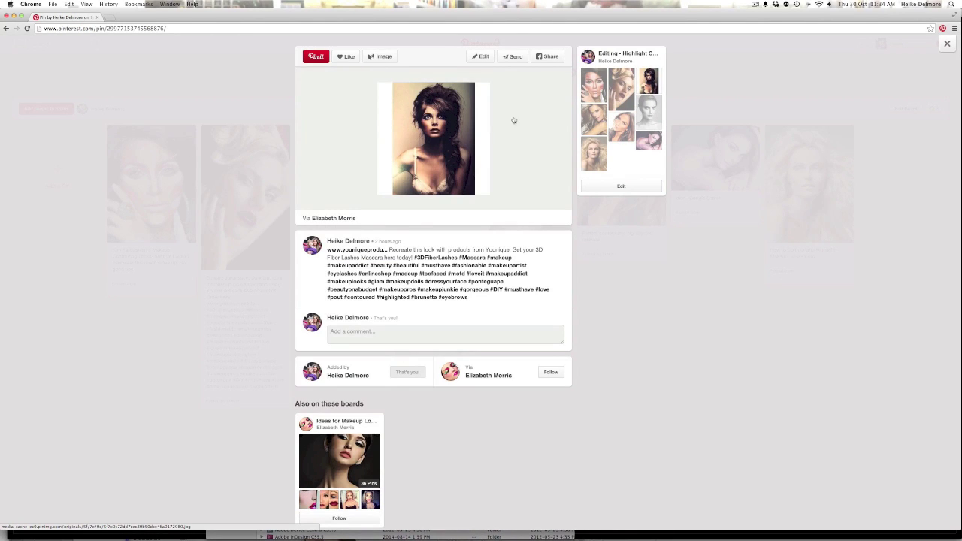
{"action": "left_click", "coordinate": [595, 123]}
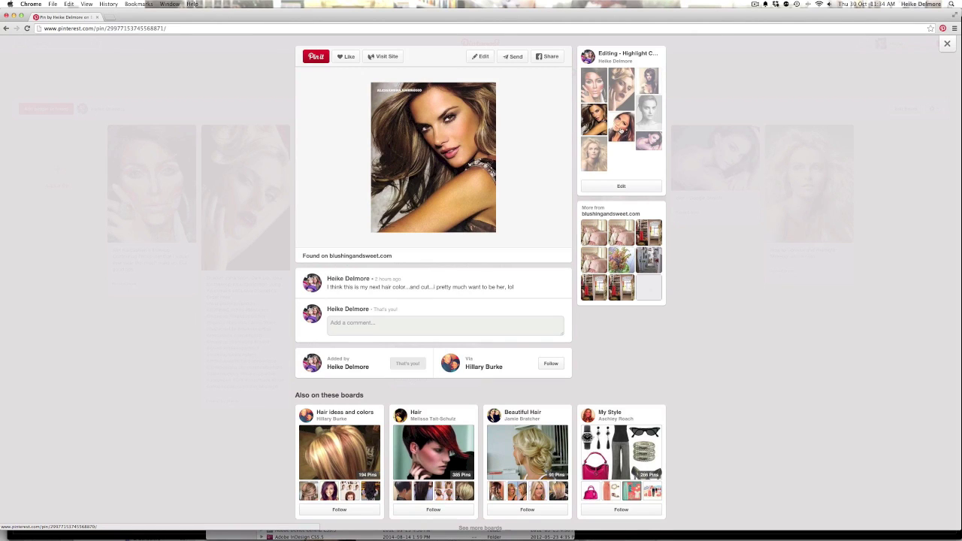
{"action": "left_click", "coordinate": [621, 128]}
{"action": "left_click", "coordinate": [643, 108]}
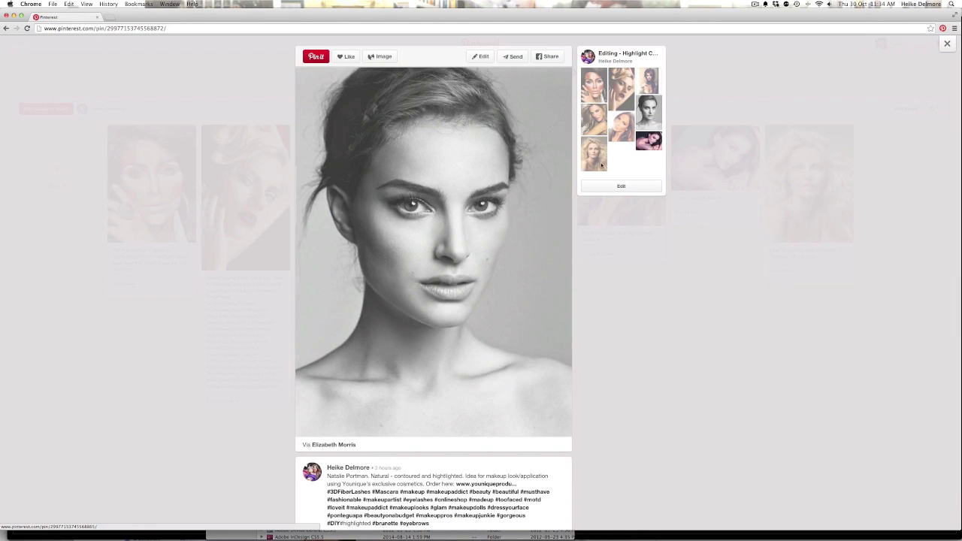
{"action": "left_click", "coordinate": [650, 141]}
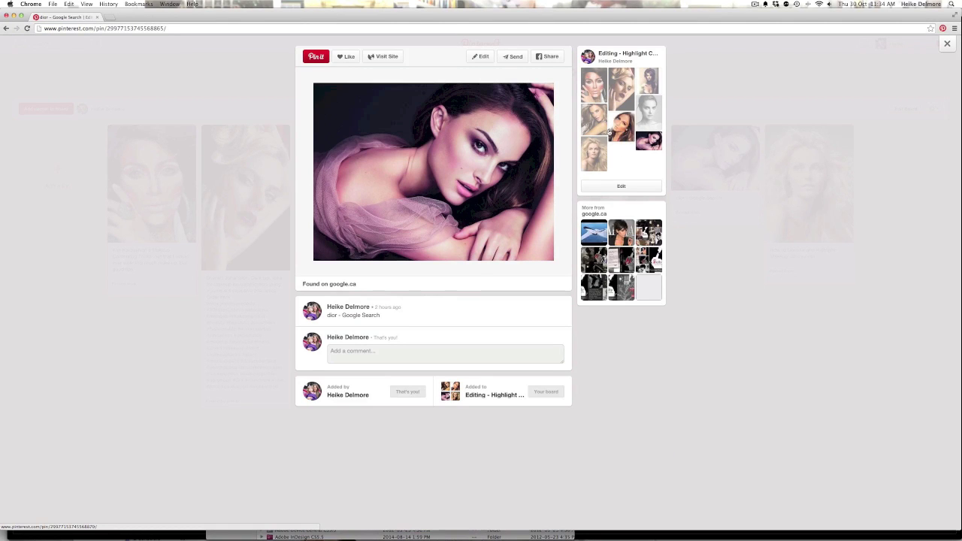
{"action": "left_click", "coordinate": [945, 45]}
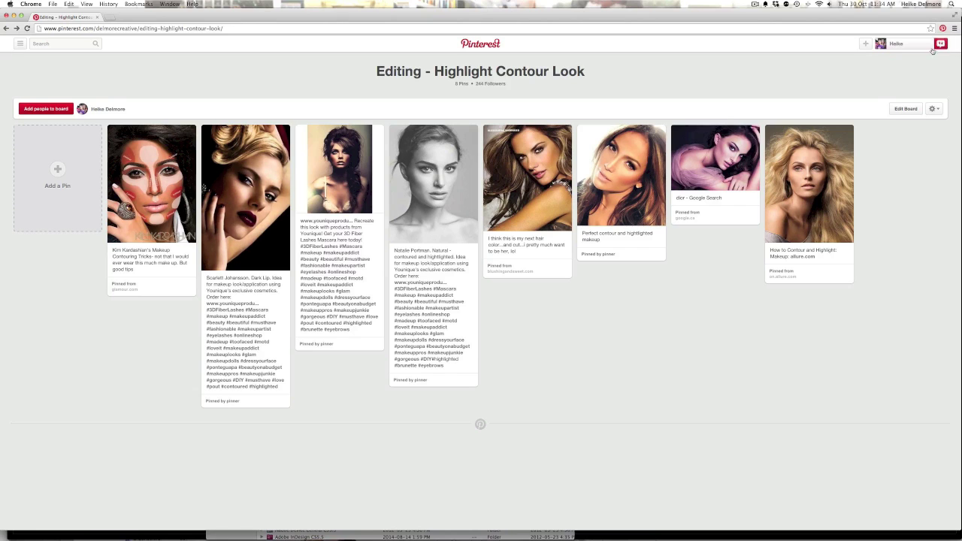
- Switch to Adobe Photoshop Lightroom 5 and raise the exposure of DEL_4306.NEF to +1.65
{"action": "mouse_move", "coordinate": [605, 530]}
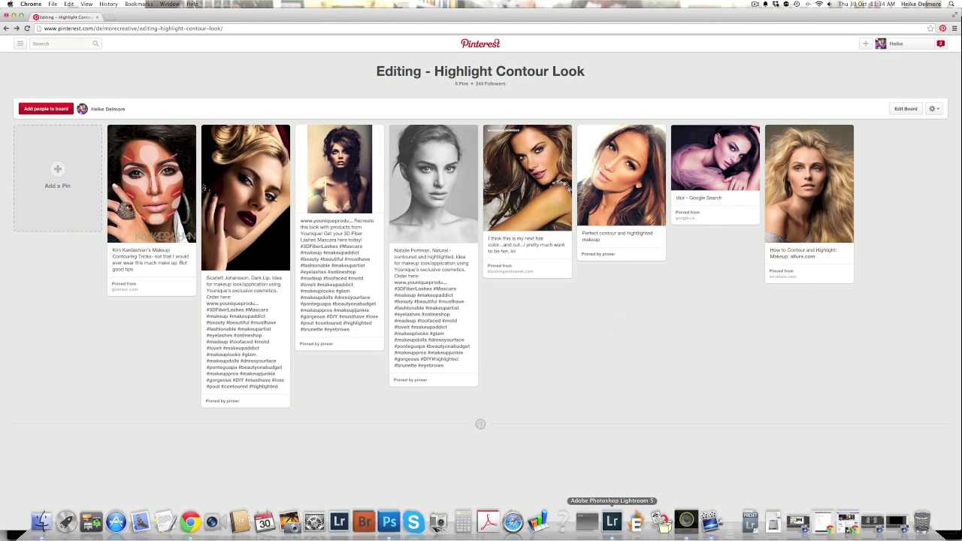
{"action": "left_click", "coordinate": [612, 526]}
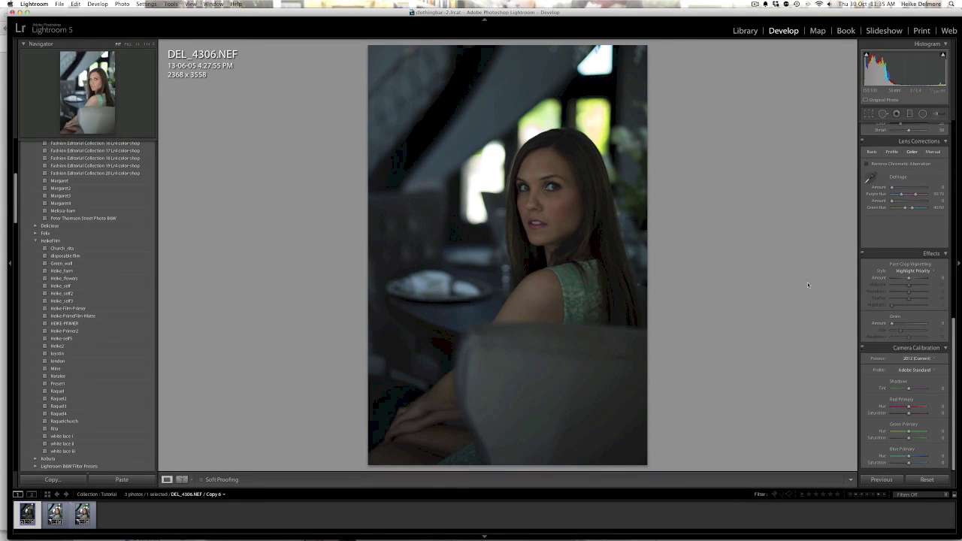
{"action": "left_click_drag", "start_coordinate": [953, 338], "coordinate": [953, 150]}
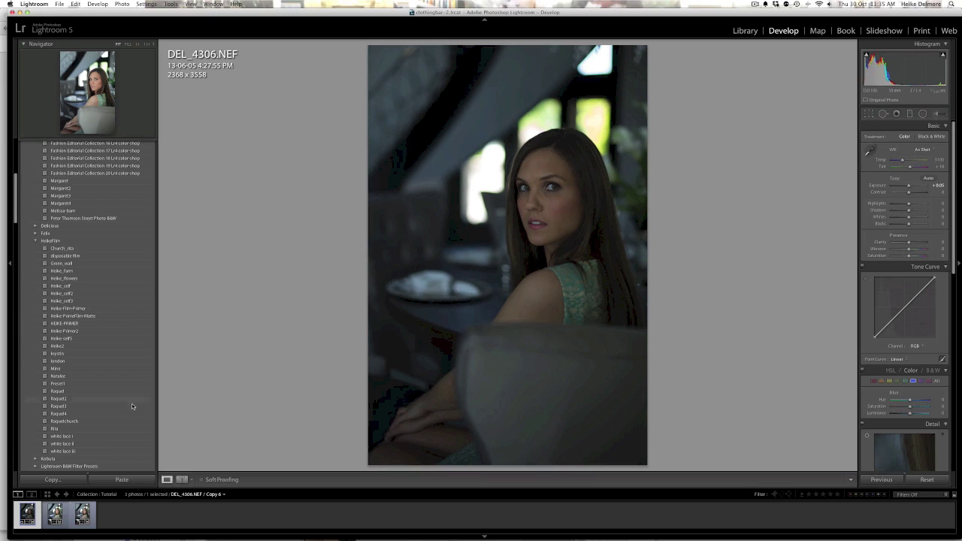
{"action": "left_click_drag", "start_coordinate": [909, 186], "coordinate": [915, 185]}
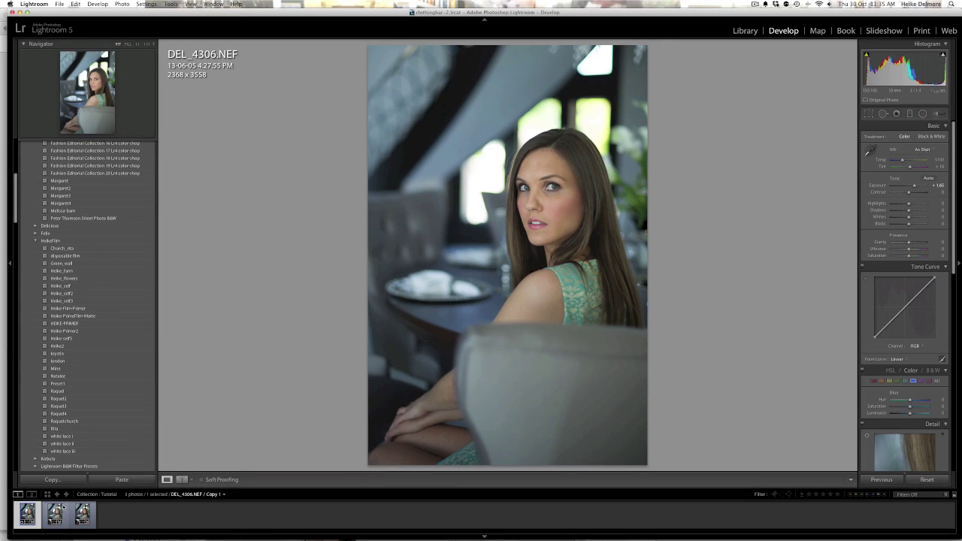
- Apply the HEIKE-PRIMER preset to the photo and set the grain amount to 10
{"action": "left_click", "coordinate": [70, 324]}
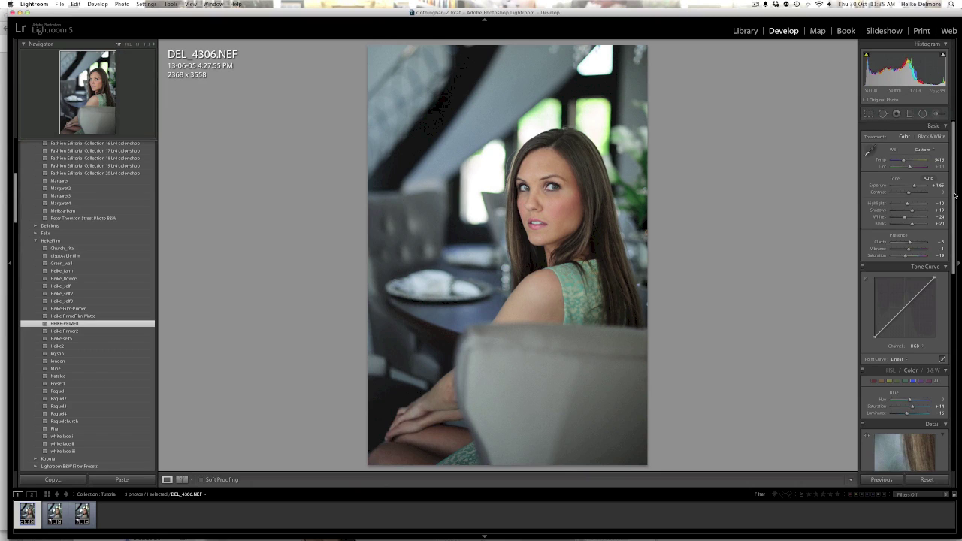
{"action": "scroll", "coordinate": [930, 360], "scroll_direction": "down", "scroll_amount": 15}
{"action": "left_click_drag", "start_coordinate": [897, 329], "coordinate": [894, 324]}
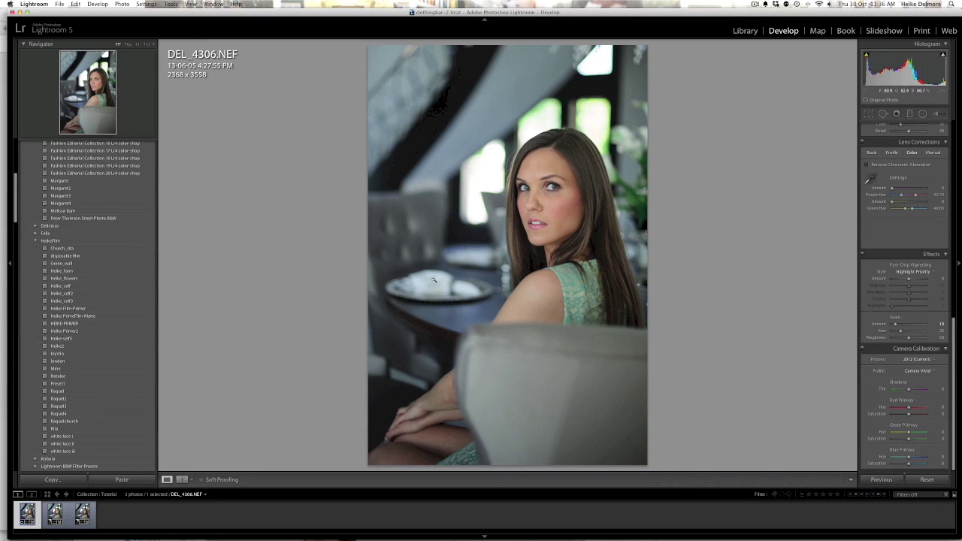
- Send the adjusted photo to Photoshop for editing and enlarge its document window to leave working space around the image
{"action": "key", "text": "super+e"}
{"action": "left_click", "coordinate": [508, 181]}
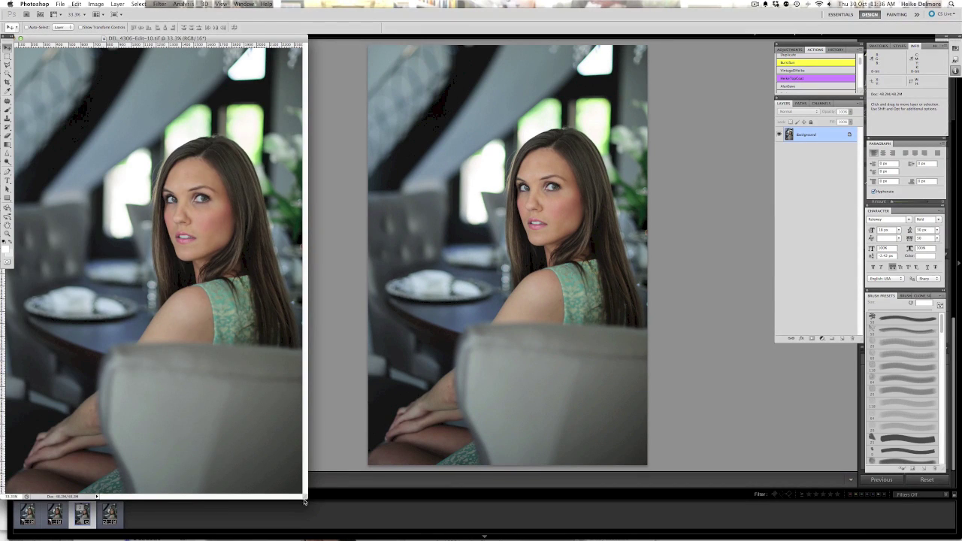
{"action": "left_click_drag", "start_coordinate": [305, 498], "coordinate": [761, 521]}
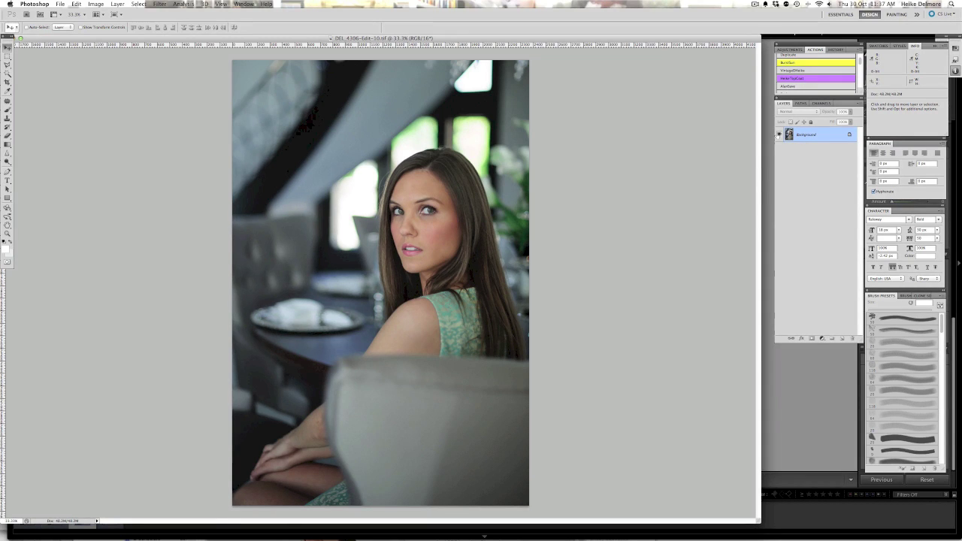
- Duplicate the Background layer, and duplicate that copy again as Background copy 2
{"action": "right_click", "coordinate": [810, 134]}
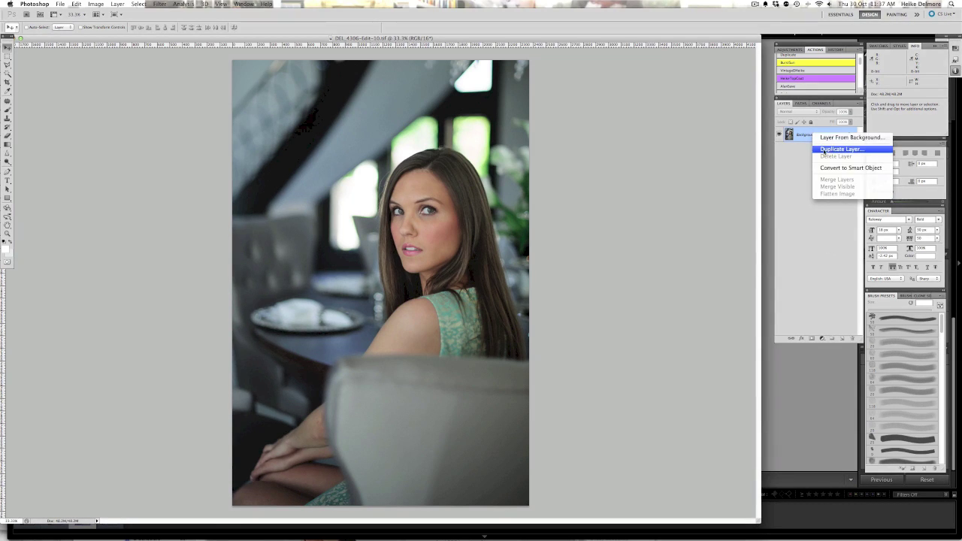
{"action": "left_click", "coordinate": [826, 151]}
{"action": "key", "text": "Return"}
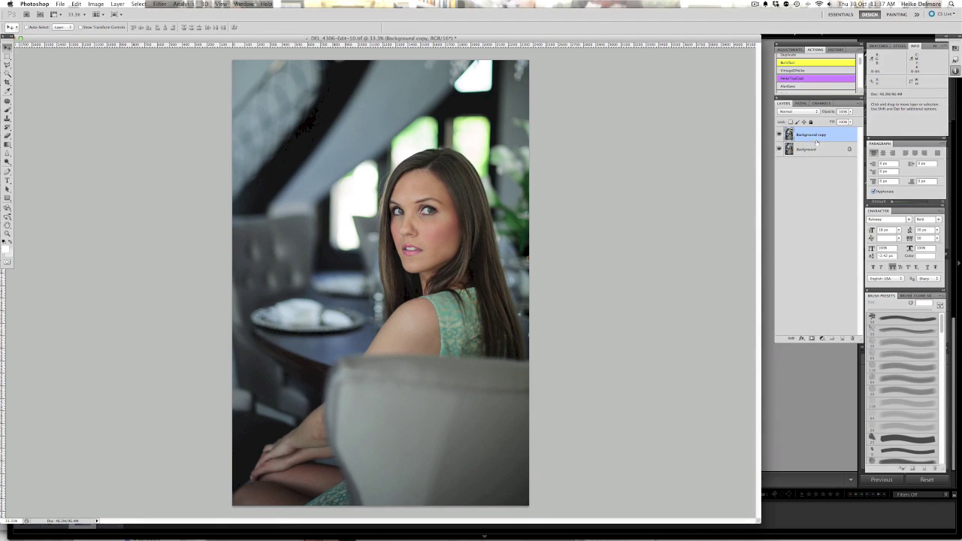
{"action": "right_click", "coordinate": [813, 137]}
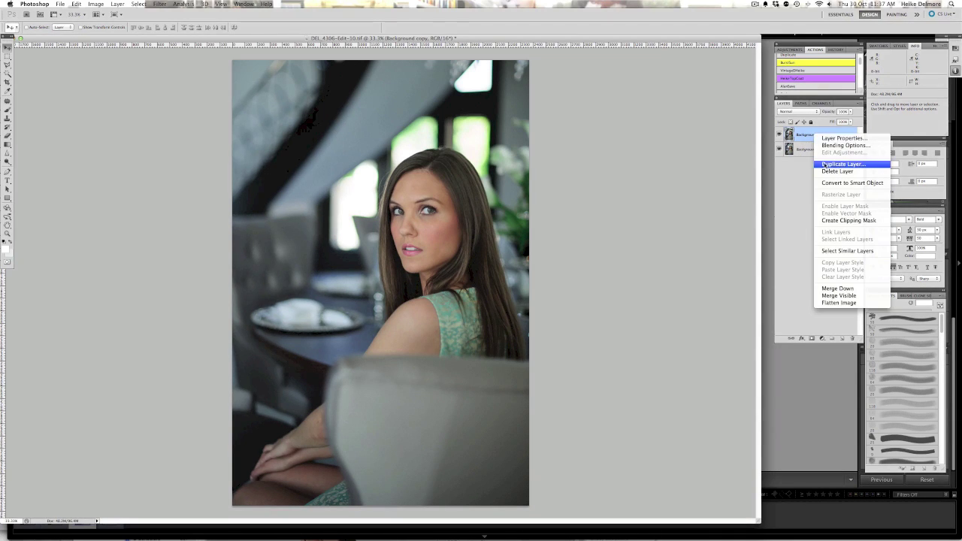
{"action": "left_click", "coordinate": [816, 165]}
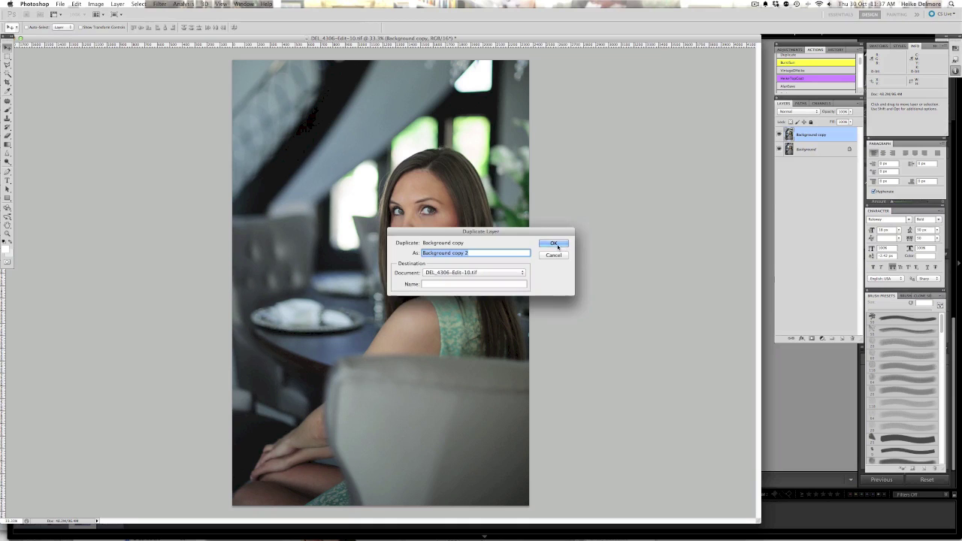
{"action": "left_click", "coordinate": [560, 244]}
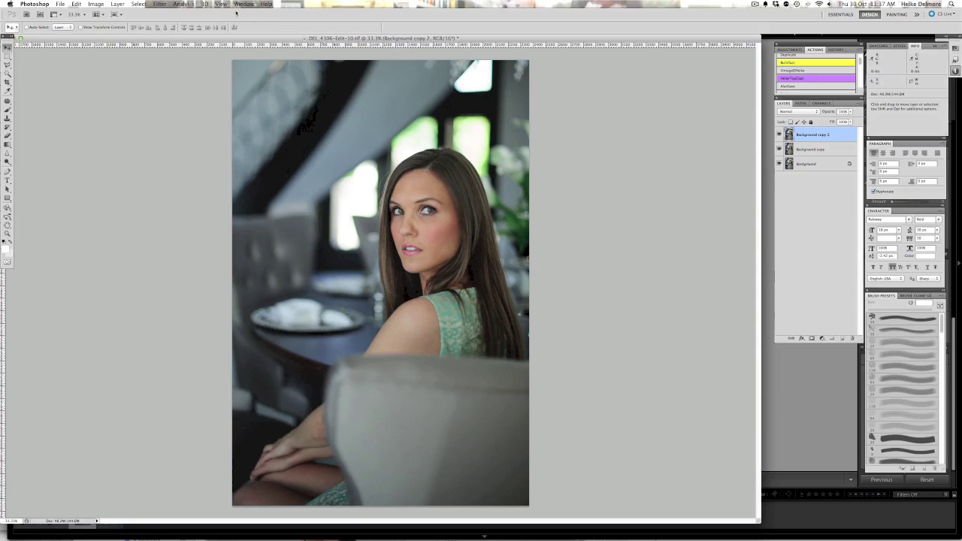
- Apply a Gaussian Blur with a radius of about 14 pixels to the Background copy 2 layer
{"action": "left_click", "coordinate": [160, 4]}
{"action": "mouse_move", "coordinate": [169, 85]}
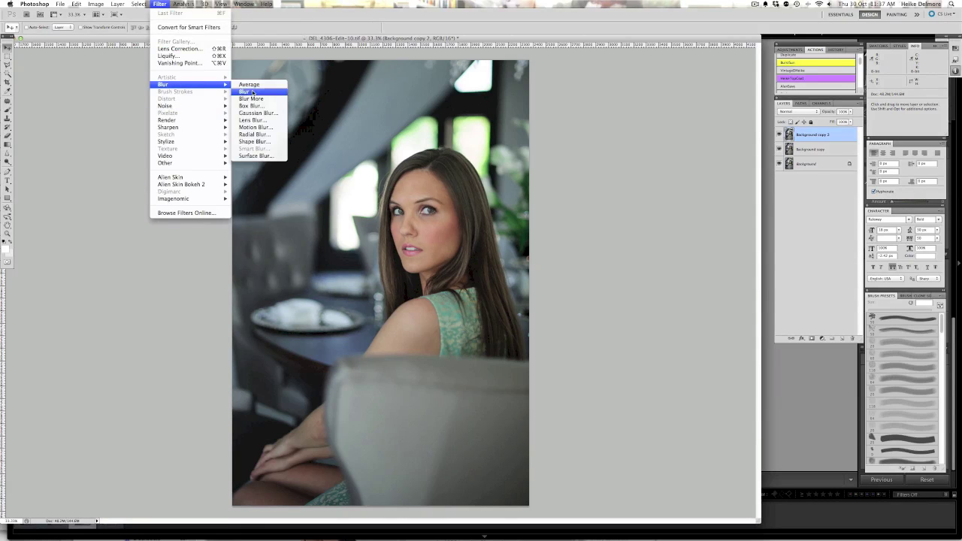
{"action": "left_click", "coordinate": [250, 113]}
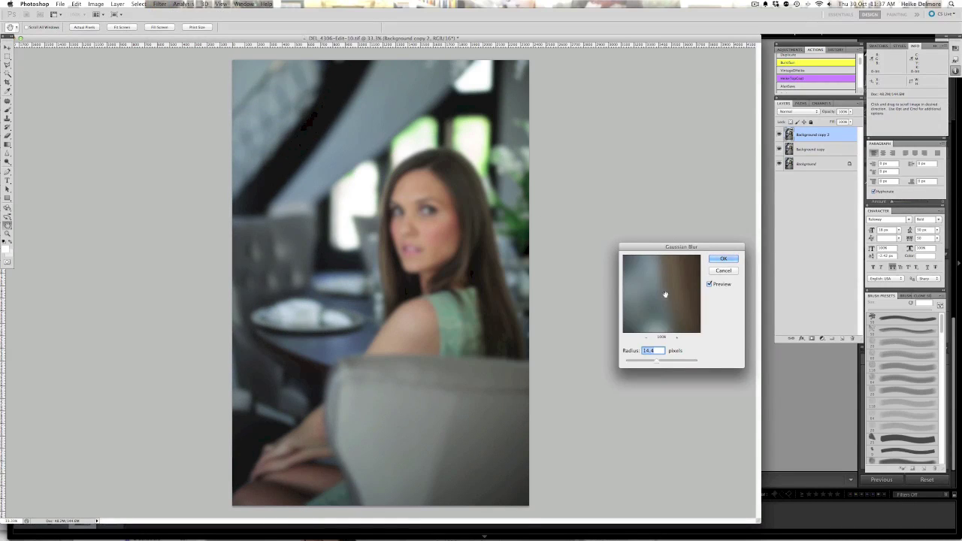
{"action": "left_click_drag", "start_coordinate": [659, 363], "coordinate": [659, 363]}
{"action": "left_click", "coordinate": [723, 258]}
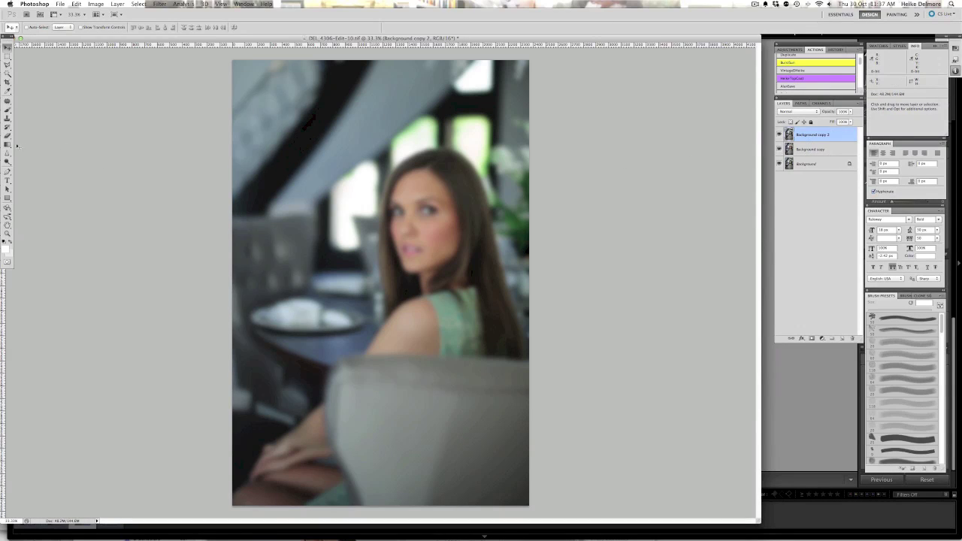
- Erase the blur over the woman's face, hair and upper body with a soft Eraser brush of about 1100 px
{"action": "key", "text": "e"}
{"action": "left_click", "coordinate": [35, 28]}
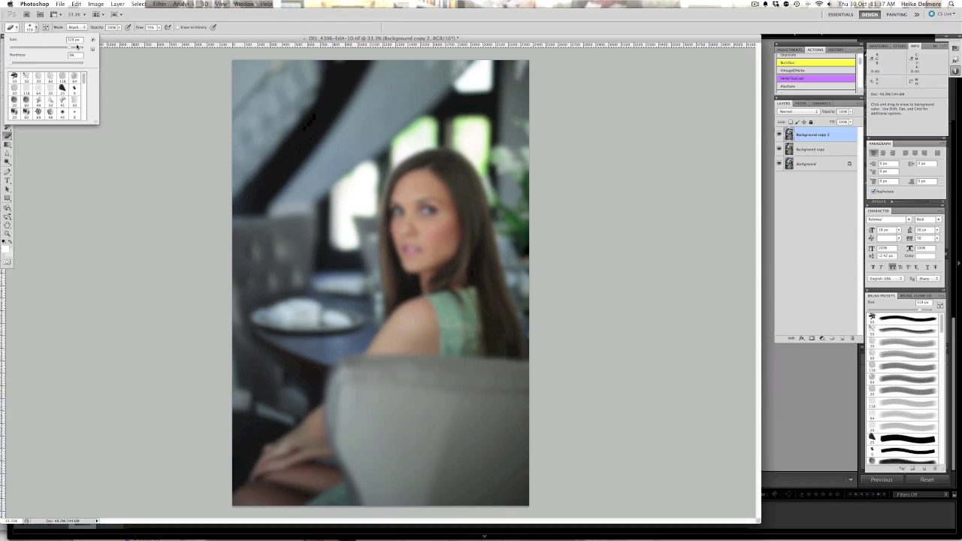
{"action": "left_click_drag", "start_coordinate": [72, 48], "coordinate": [81, 49]}
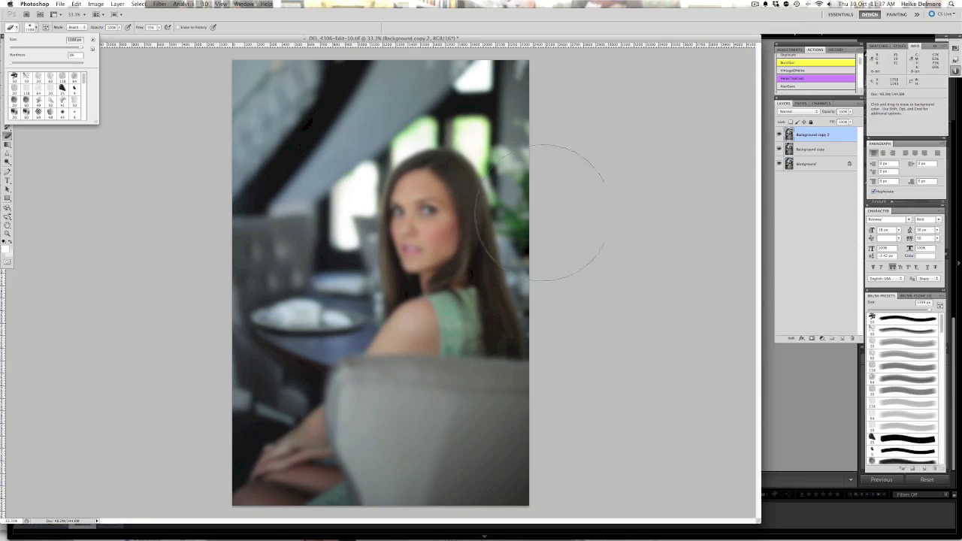
{"action": "mouse_move", "coordinate": [201, 274]}
{"action": "left_mouse_down"}
{"action": "mouse_move", "coordinate": [260, 178]}
{"action": "mouse_move", "coordinate": [290, 217]}
{"action": "mouse_move", "coordinate": [260, 226]}
{"action": "mouse_move", "coordinate": [635, 236]}
{"action": "left_mouse_up"}
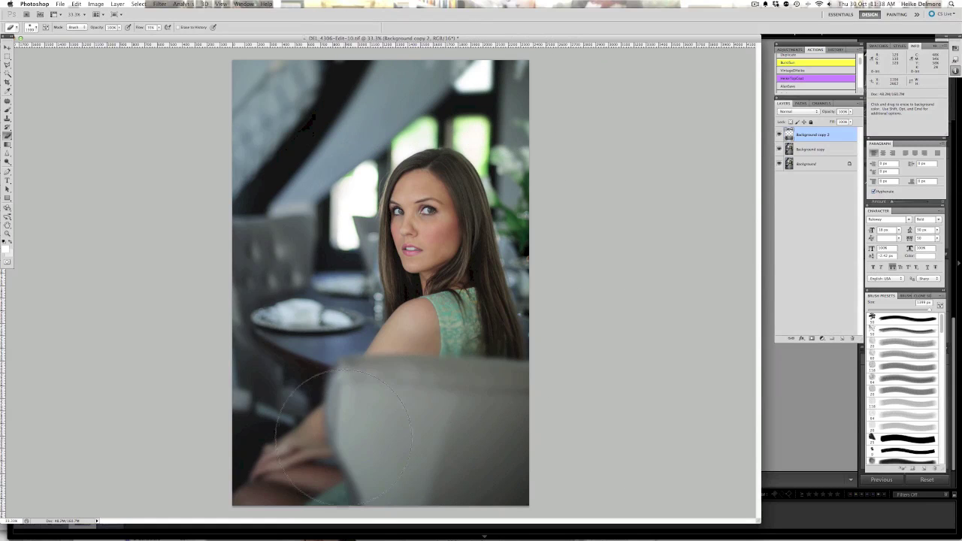
- Merge Background copy 2 with Background copy, and toggle the merged layer's visibility to compare it with the original
{"action": "left_click", "coordinate": [822, 148], "text": "shift"}
{"action": "right_click", "coordinate": [822, 138]}
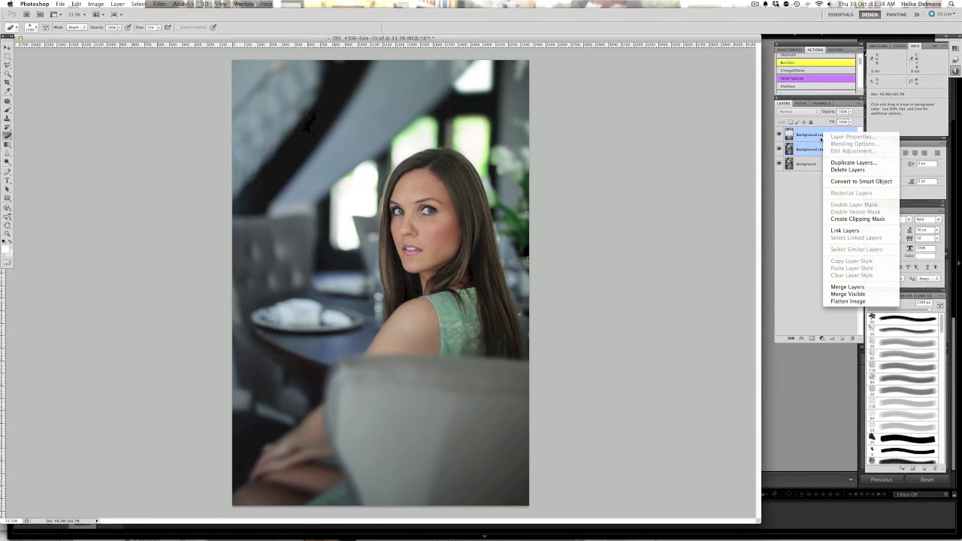
{"action": "left_click", "coordinate": [847, 287]}
{"action": "left_click", "coordinate": [779, 134]}
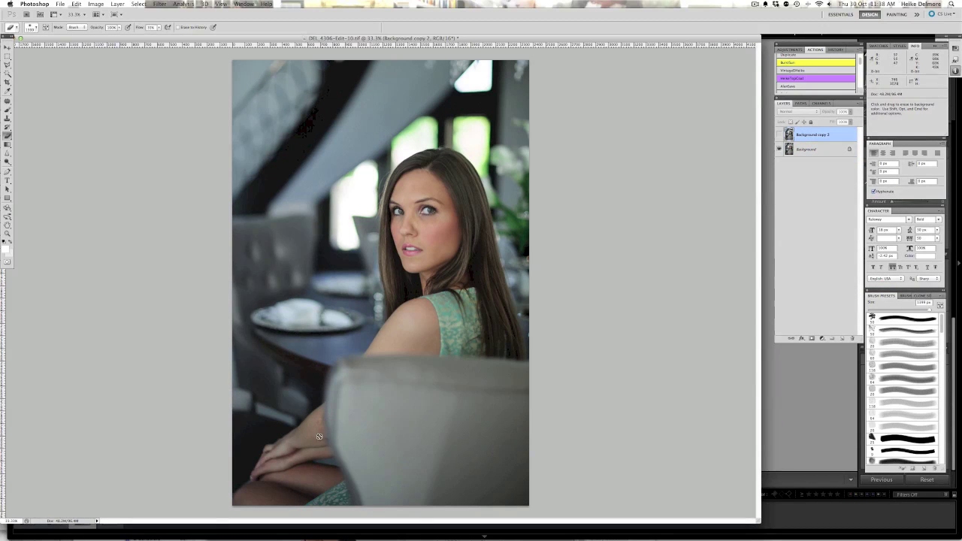
{"action": "left_click", "coordinate": [779, 133]}
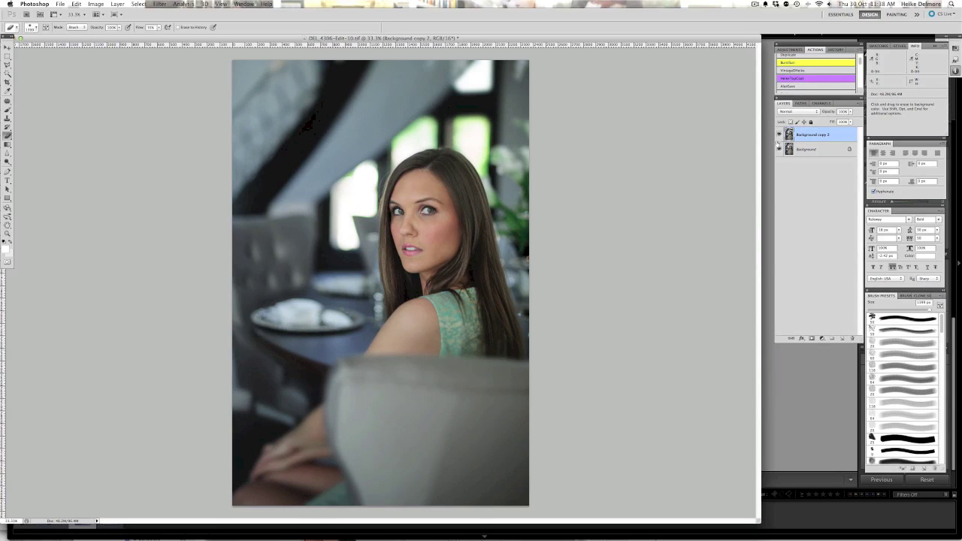
- Lighten the woman's eyes using the Dodge tool on midtones with a small, soft brush
{"action": "left_click", "coordinate": [7, 47]}
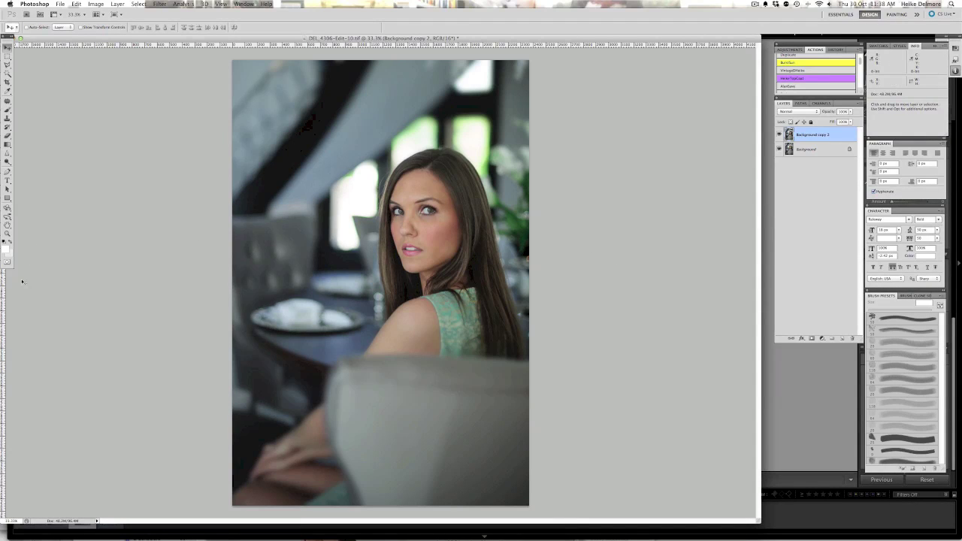
{"action": "left_click", "coordinate": [7, 161]}
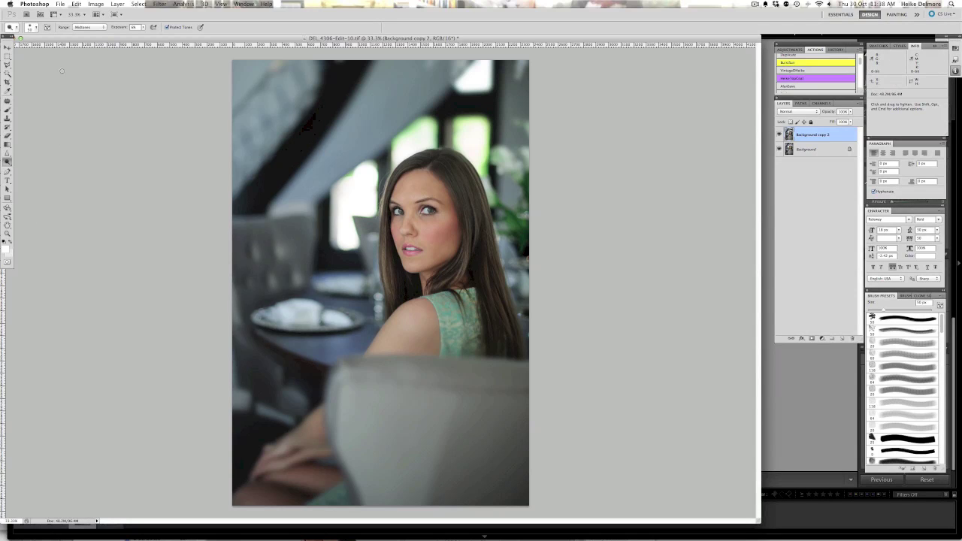
{"action": "left_click", "coordinate": [33, 28]}
{"action": "left_click", "coordinate": [26, 48]}
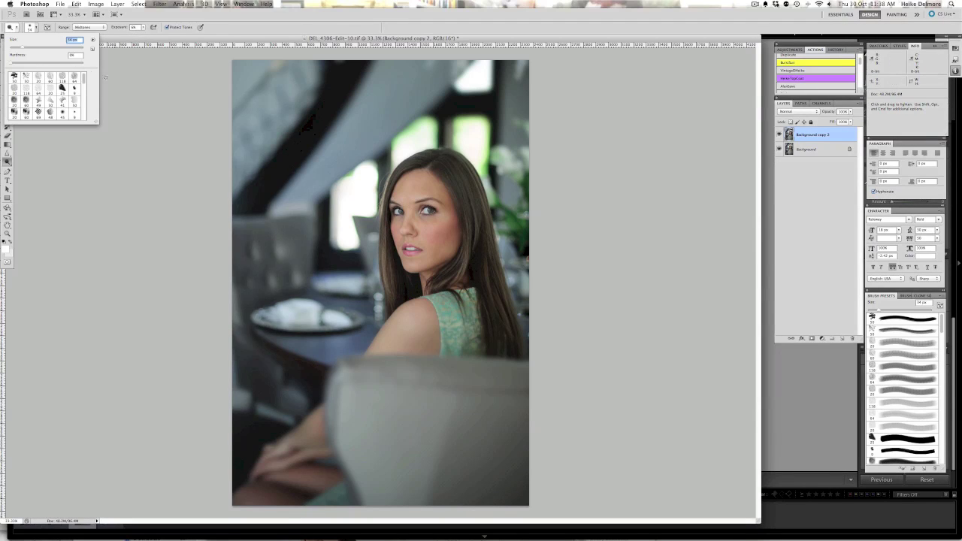
{"action": "left_click", "coordinate": [20, 49]}
{"action": "key", "text": "Return"}
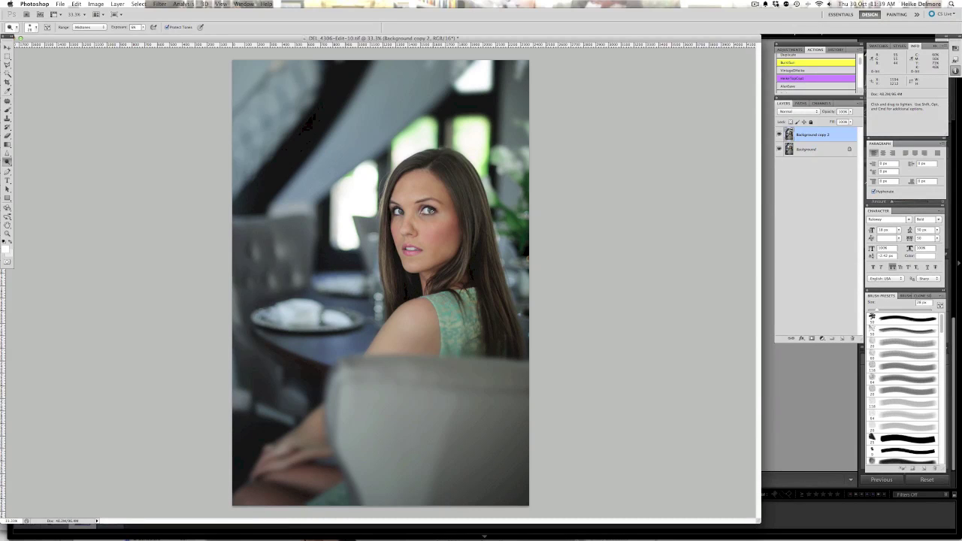
{"action": "left_click_drag", "start_coordinate": [393, 216], "coordinate": [398, 212]}
- Darken around the eyes using the Burn tool on midtones with a brush of about 50 px, and hide the layer to compare
{"action": "left_click_drag", "start_coordinate": [6, 163], "coordinate": [30, 167]}
{"action": "left_click", "coordinate": [34, 27]}
{"action": "left_click_drag", "start_coordinate": [63, 49], "coordinate": [19, 50]}
{"action": "left_click", "coordinate": [23, 47]}
{"action": "left_click", "coordinate": [27, 48]}
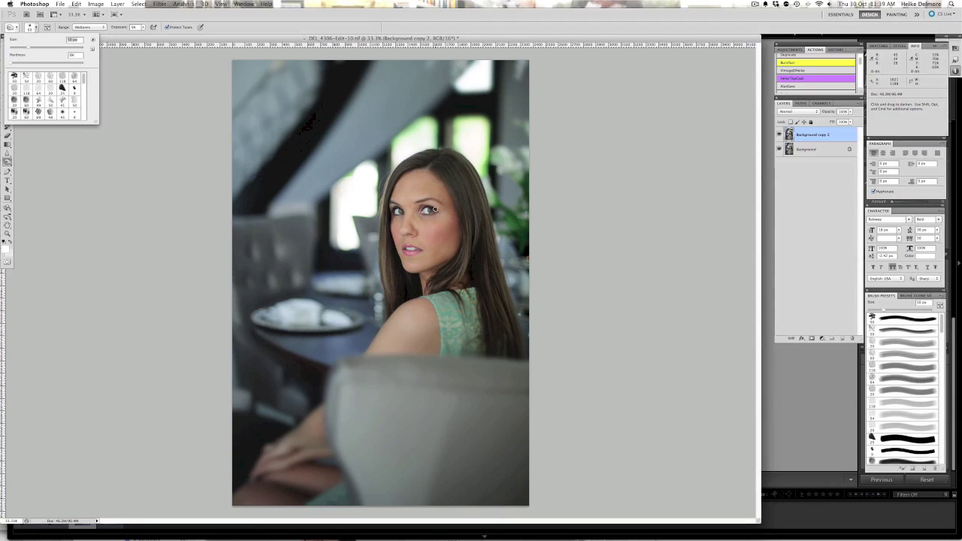
{"action": "left_click", "coordinate": [434, 209]}
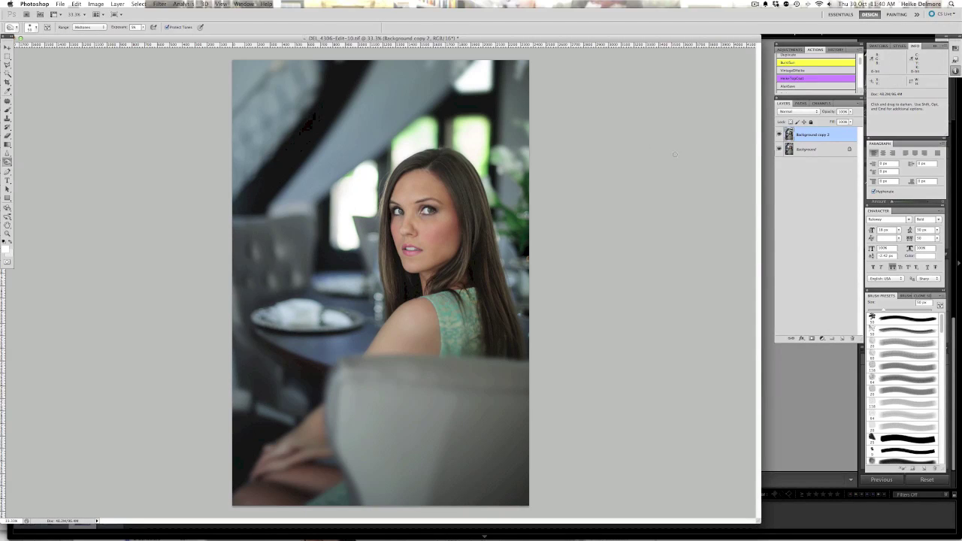
{"action": "left_click", "coordinate": [780, 134]}
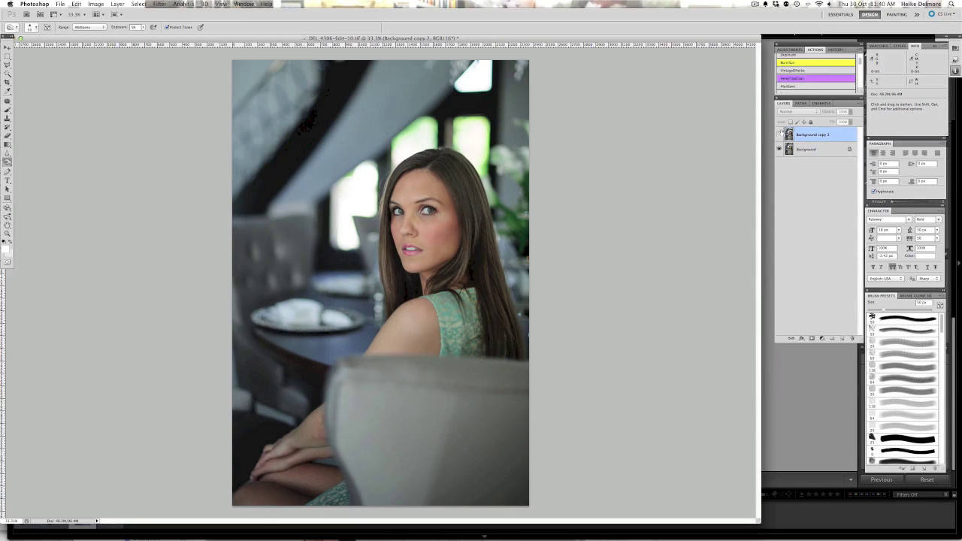
- Show Background copy 2 again, and reduce the Eraser brush to about 57 px
{"action": "left_click", "coordinate": [779, 134]}
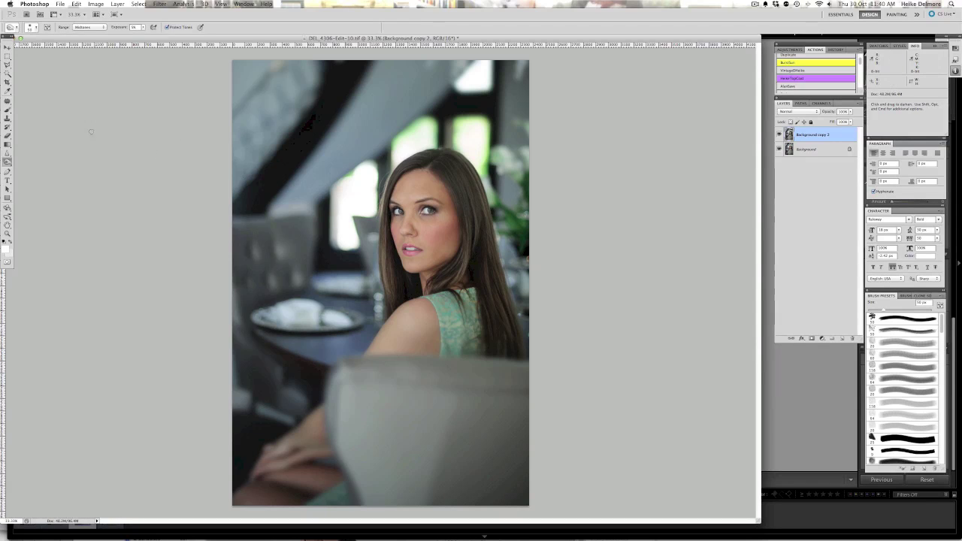
{"action": "key", "text": "e"}
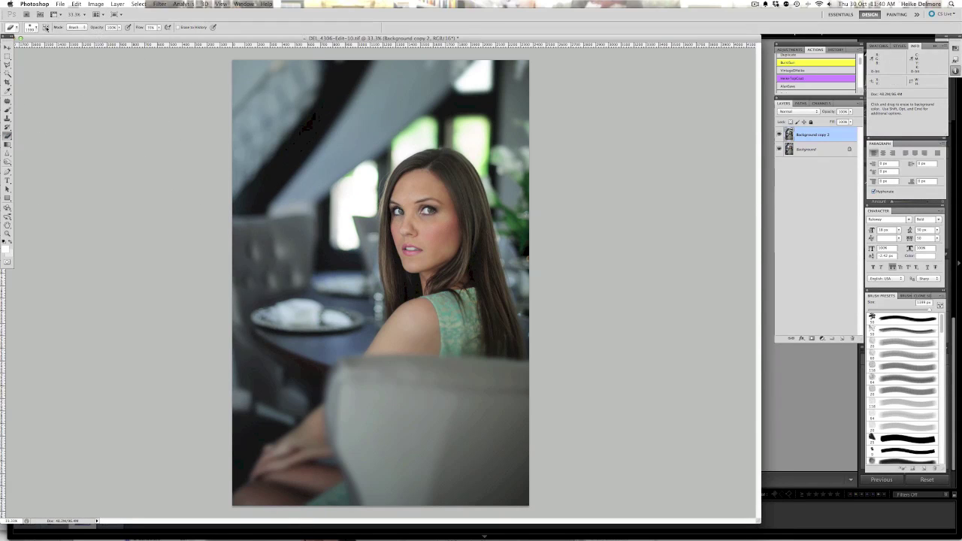
{"action": "left_click", "coordinate": [37, 28]}
{"action": "mouse_move", "coordinate": [44, 49]}
{"action": "left_mouse_down"}
{"action": "mouse_move", "coordinate": [53, 50]}
{"action": "mouse_move", "coordinate": [30, 51]}
{"action": "left_mouse_up"}
- Duplicate the Background layer as Background copy in the same document
{"action": "left_click", "coordinate": [816, 150]}
{"action": "left_click", "coordinate": [816, 150]}
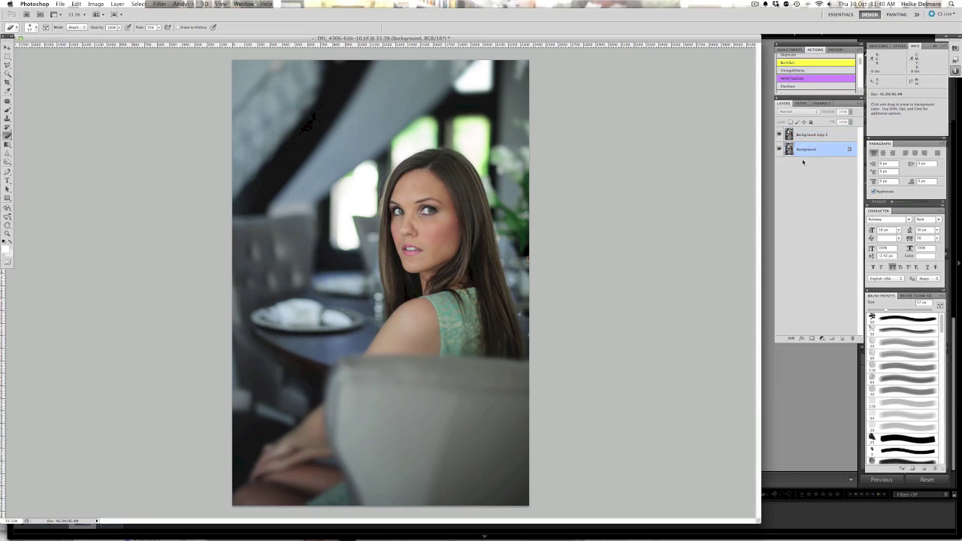
{"action": "right_click", "coordinate": [816, 150]}
{"action": "left_click", "coordinate": [836, 165]}
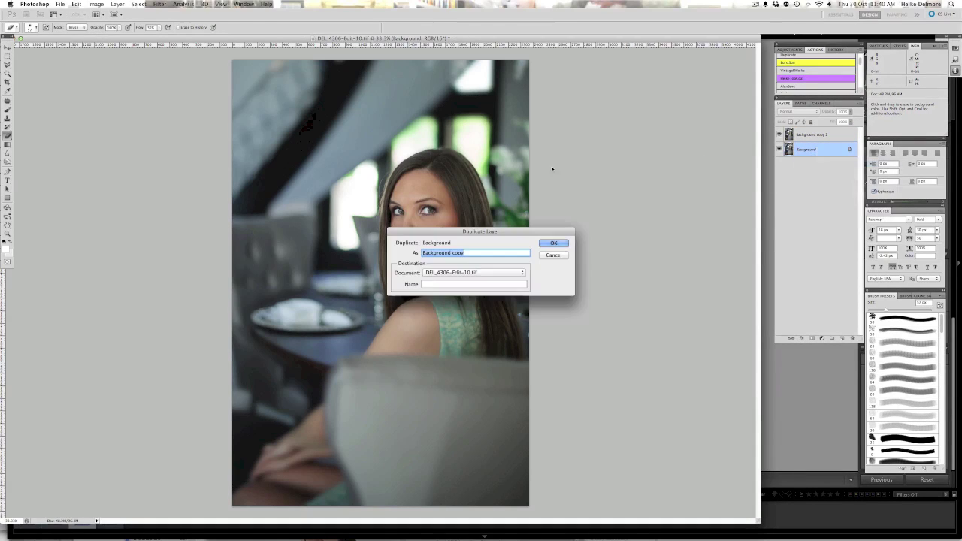
{"action": "left_click", "coordinate": [556, 243]}
- Touch up Background copy 2 with the small Eraser brush, toggling the layers' visibility to check the retouch
{"action": "left_click", "coordinate": [796, 134]}
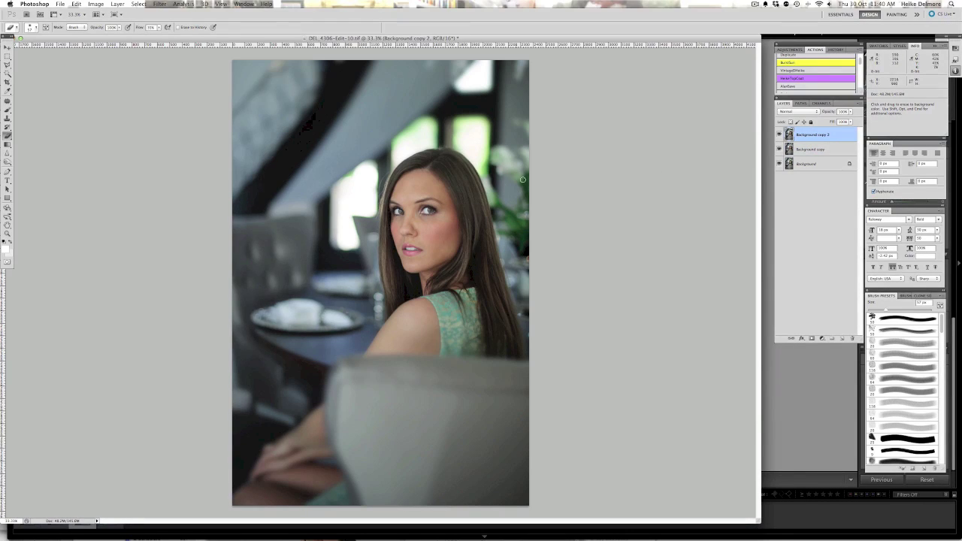
{"action": "left_click", "coordinate": [779, 135]}
{"action": "left_click", "coordinate": [779, 135]}
{"action": "left_click_drag", "start_coordinate": [779, 149], "coordinate": [779, 164]}
{"action": "left_click", "coordinate": [779, 149]}
- Merge Background copy with Background copy 2, show the Background layer, and toggle the merged layer to compare it with the original
{"action": "left_click", "coordinate": [809, 149]}
{"action": "left_click", "coordinate": [813, 135], "text": "shift"}
{"action": "right_click", "coordinate": [816, 134]}
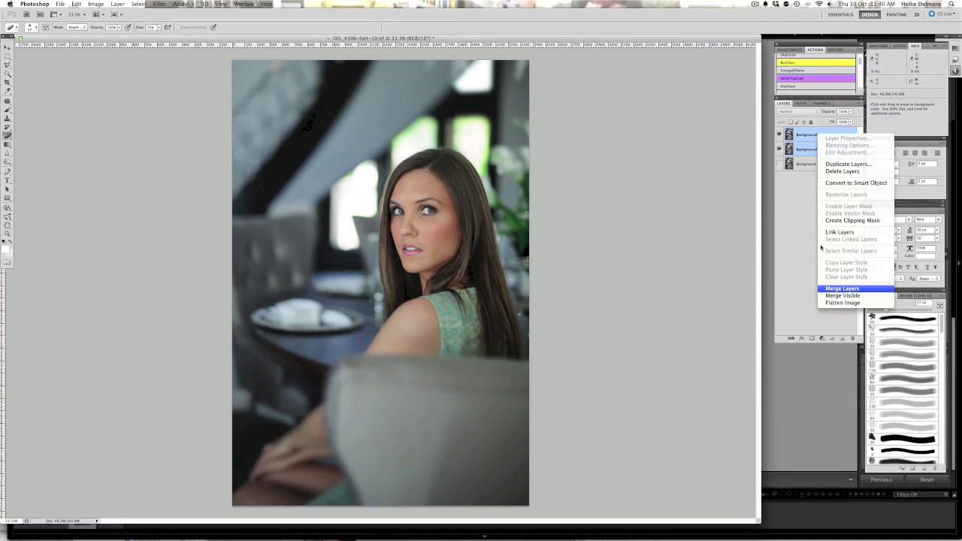
{"action": "left_click", "coordinate": [838, 290]}
{"action": "left_click", "coordinate": [779, 149]}
{"action": "left_click", "coordinate": [779, 135]}
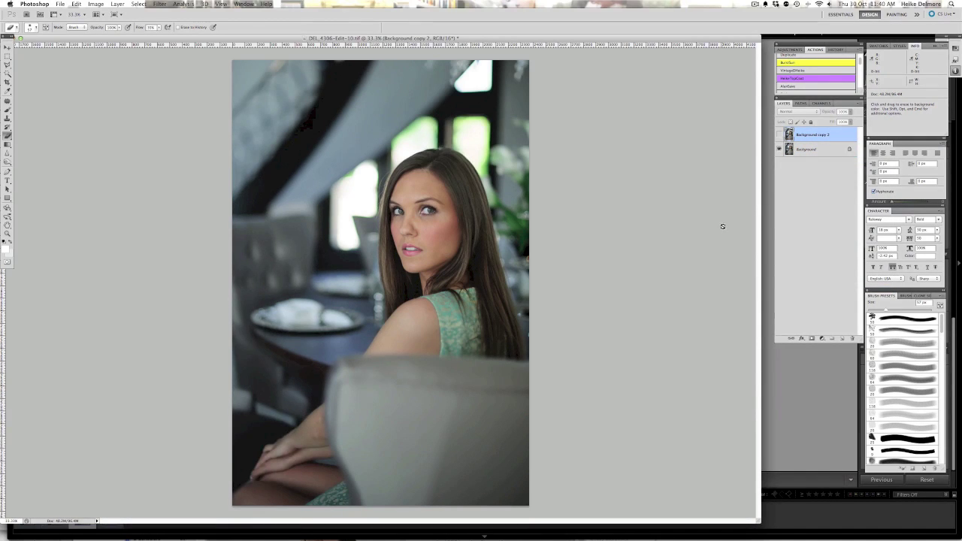
{"action": "left_click", "coordinate": [779, 135]}
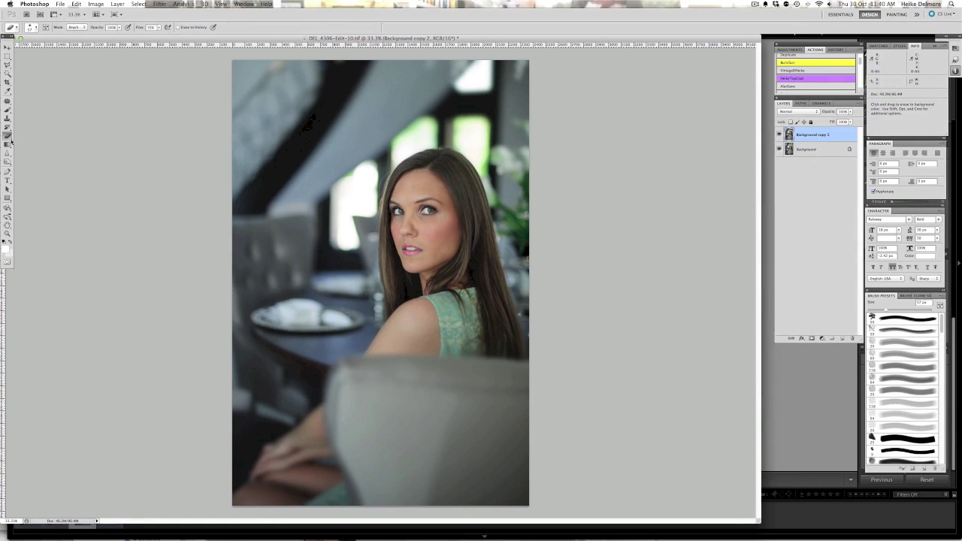
- Contour the outer areas of the woman's face using the Burn tool on midtones with a soft brush of about 190 px
{"action": "mouse_move", "coordinate": [8, 161]}
{"action": "left_mouse_down"}
{"action": "mouse_move", "coordinate": [31, 163]}
{"action": "mouse_move", "coordinate": [8, 161]}
{"action": "mouse_move", "coordinate": [32, 171]}
{"action": "left_mouse_up"}
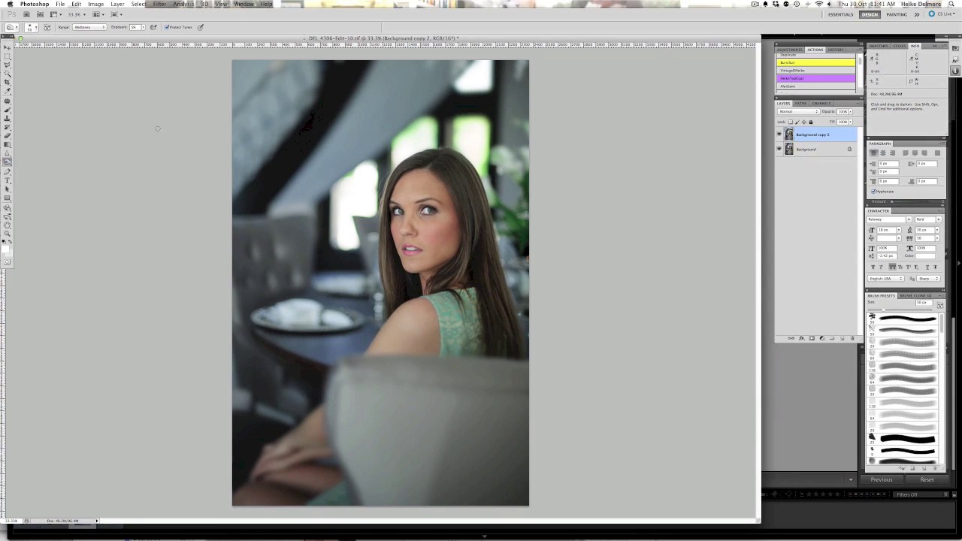
{"action": "left_click", "coordinate": [36, 28]}
{"action": "left_click_drag", "start_coordinate": [33, 48], "coordinate": [63, 47]}
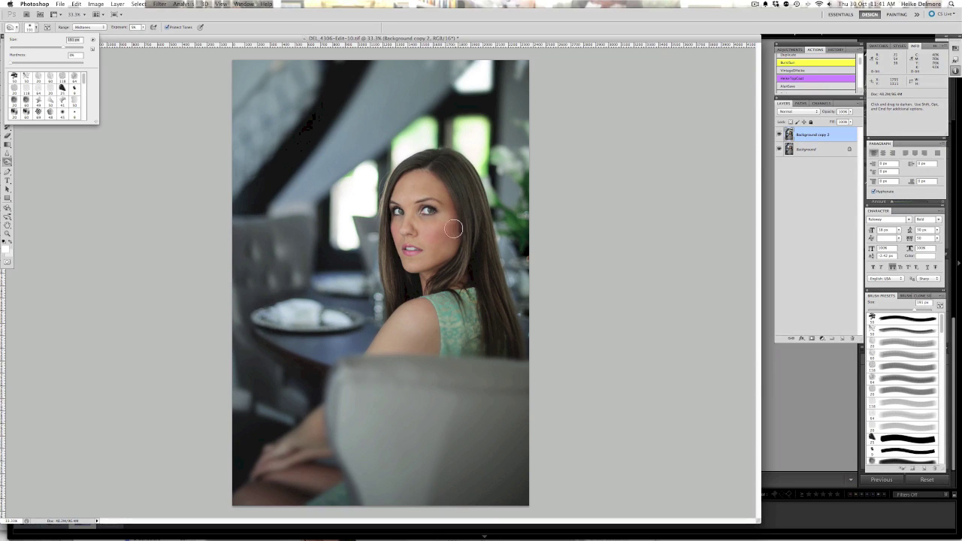
{"action": "left_click_drag", "start_coordinate": [420, 251], "coordinate": [422, 249]}
{"action": "key", "text": "Return"}
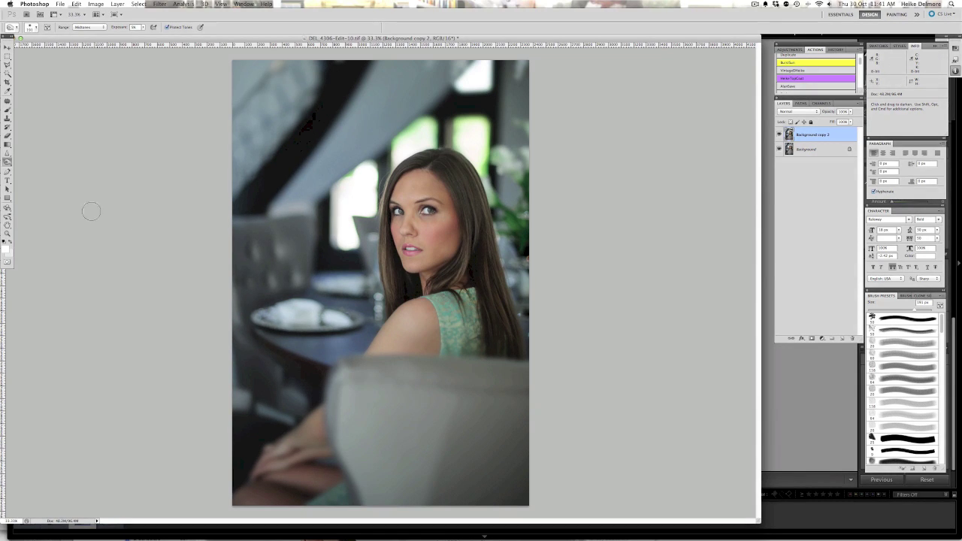
- Smooth the skin on the woman's cheek using the Clone Stamp tool with a soft brush of about 141 px
{"action": "left_click", "coordinate": [8, 233]}
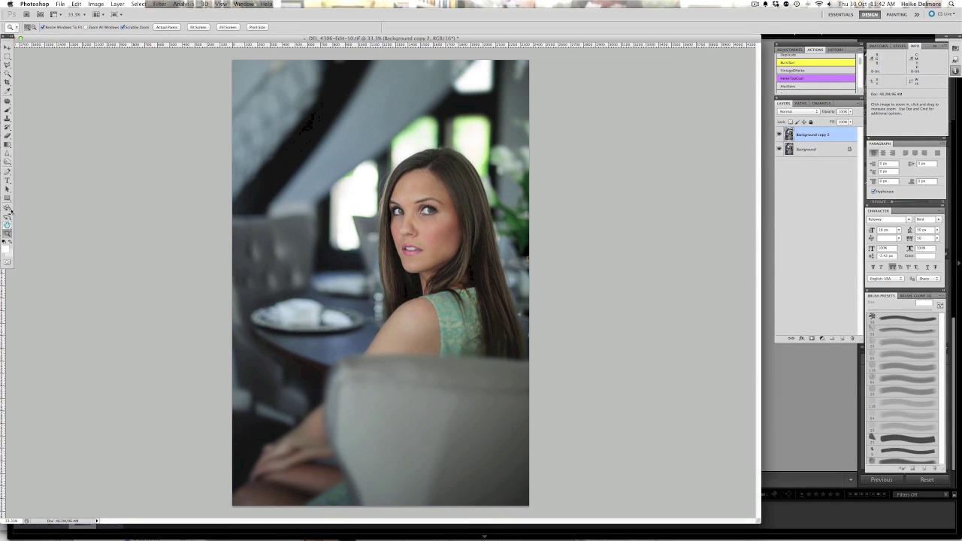
{"action": "left_click", "coordinate": [7, 118]}
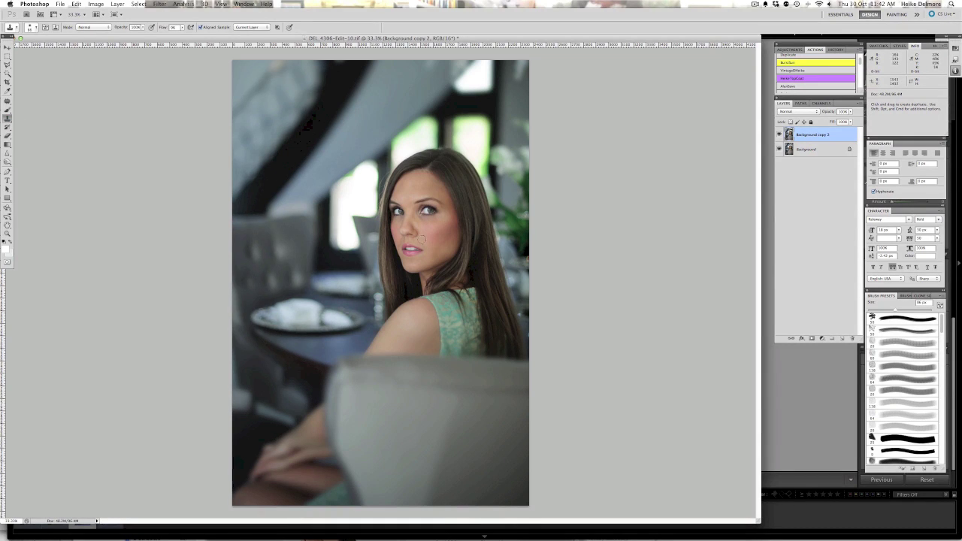
{"action": "right_click", "coordinate": [419, 223]}
{"action": "left_click_drag", "start_coordinate": [461, 248], "coordinate": [471, 248]}
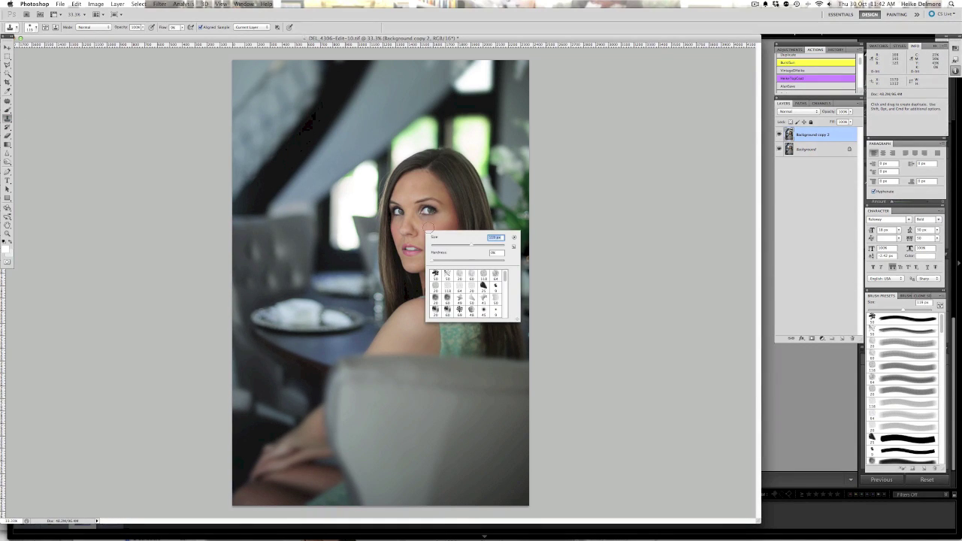
{"action": "left_click_drag", "start_coordinate": [471, 246], "coordinate": [474, 251]}
{"action": "left_click_drag", "start_coordinate": [475, 246], "coordinate": [475, 247]}
{"action": "left_click", "coordinate": [347, 36]}
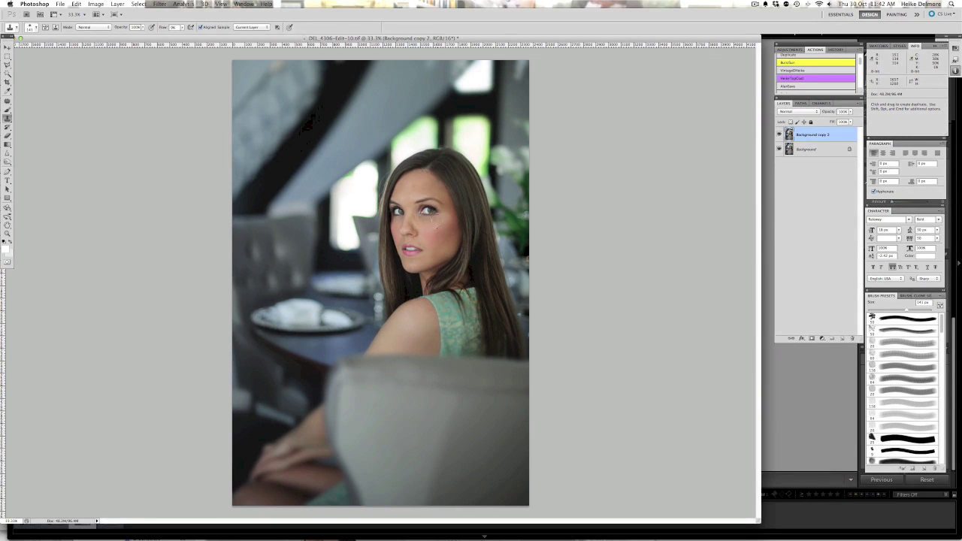
{"action": "key", "text": "alt"}
{"action": "left_click", "coordinate": [426, 225], "text": "alt"}
- Clone smooth skin over the small areas below the eyes with a Clone Stamp brush of about 58 px
{"action": "right_click", "coordinate": [390, 225]}
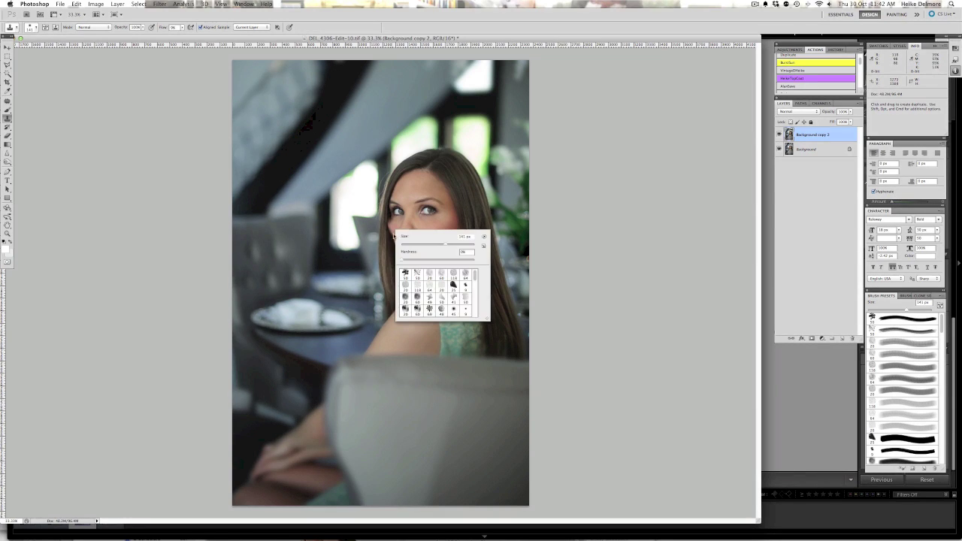
{"action": "left_click_drag", "start_coordinate": [445, 245], "coordinate": [417, 247]}
{"action": "left_click_drag", "start_coordinate": [420, 246], "coordinate": [422, 244]}
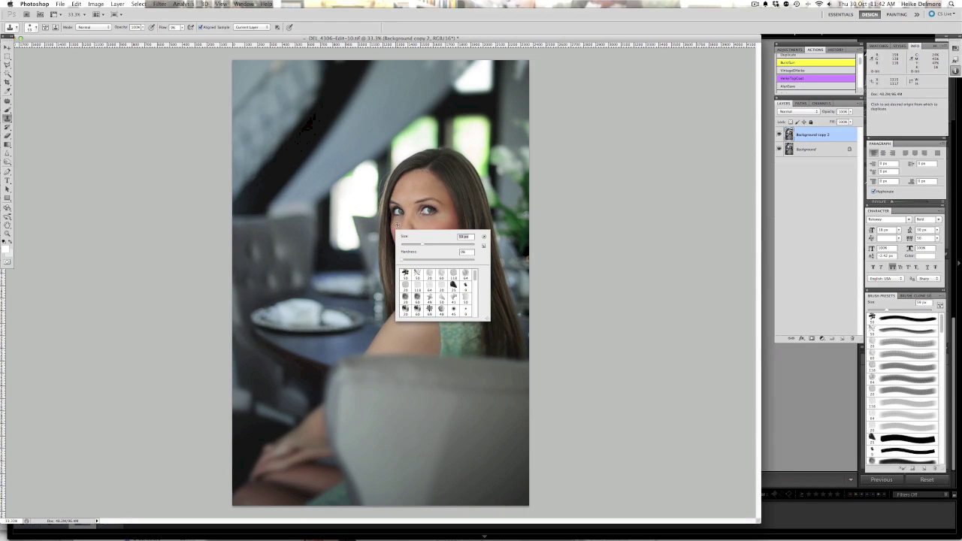
{"action": "key", "text": "Return"}
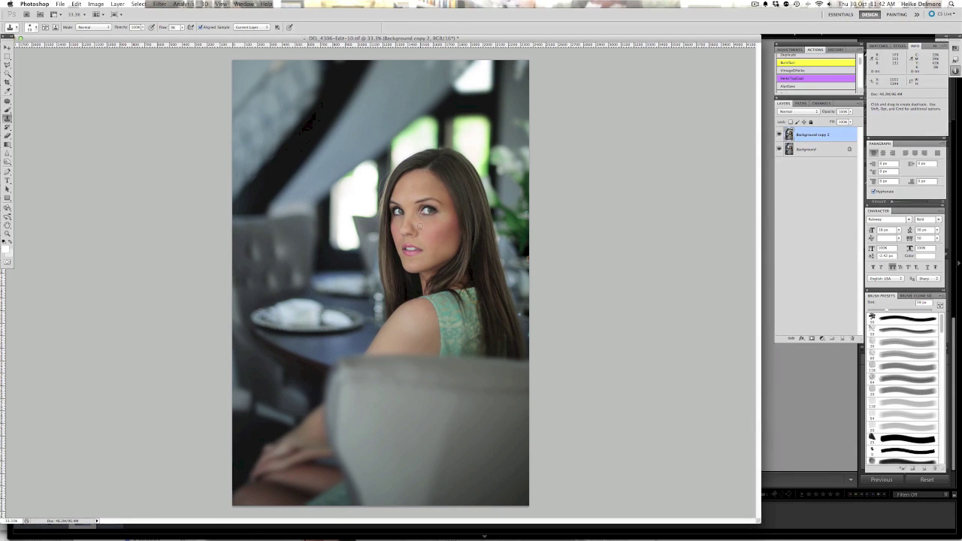
- Clone freshly sampled skin over the cheek beside the nose with a Clone Stamp brush of about 121 px
{"action": "right_click", "coordinate": [420, 229]}
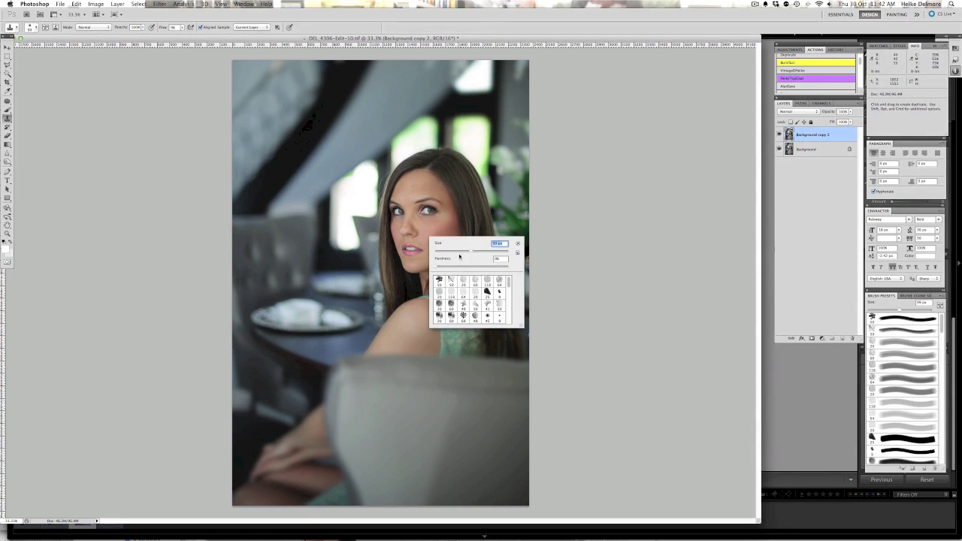
{"action": "left_click_drag", "start_coordinate": [470, 251], "coordinate": [475, 251]}
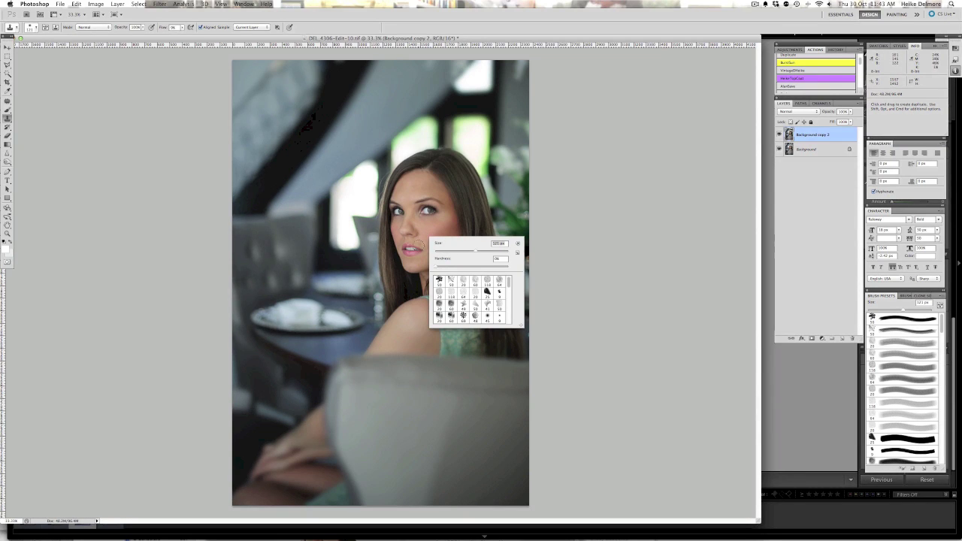
{"action": "left_click", "coordinate": [422, 225]}
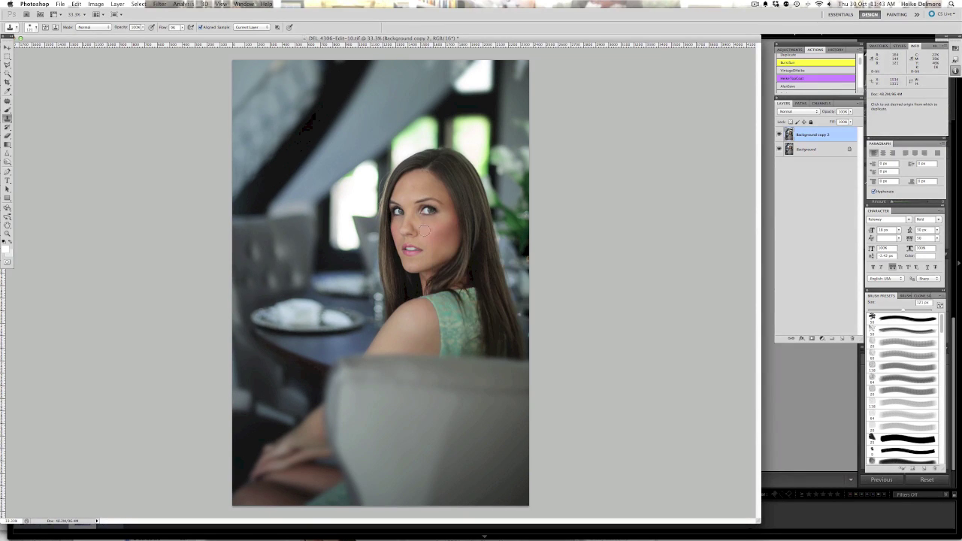
{"action": "key", "text": "alt"}
{"action": "left_click", "coordinate": [418, 230], "text": "alt"}
{"action": "key", "text": "alt"}
{"action": "left_click", "coordinate": [418, 226], "text": "alt"}
{"action": "left_click", "coordinate": [423, 238], "text": "alt"}
- Smooth the skin around the mouth with a Clone Stamp brush of about 91 px, and toggle the layer to compare
{"action": "right_click", "coordinate": [454, 245]}
{"action": "left_click_drag", "start_coordinate": [500, 260], "coordinate": [481, 260]}
{"action": "left_click", "coordinate": [415, 241]}
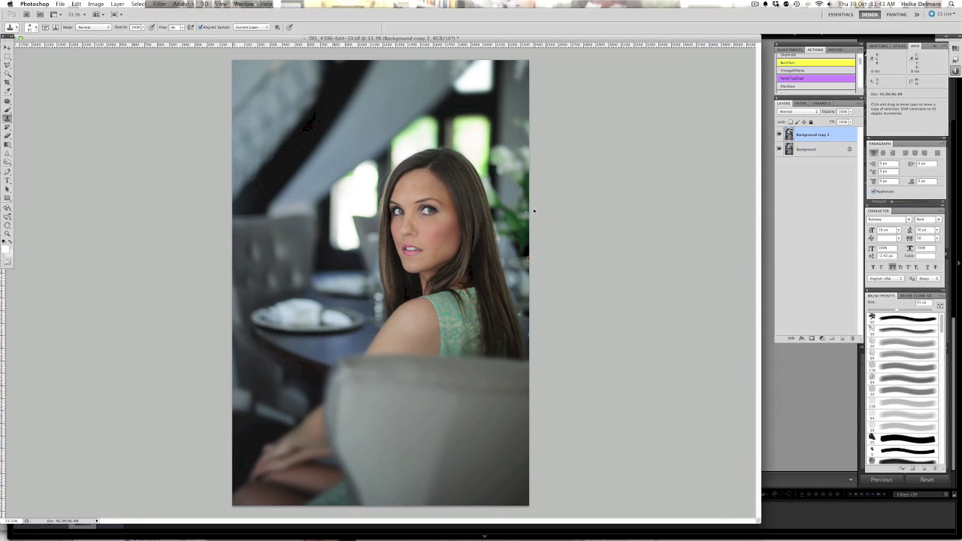
{"action": "left_click", "coordinate": [398, 239], "text": "alt"}
{"action": "left_click", "coordinate": [778, 134]}
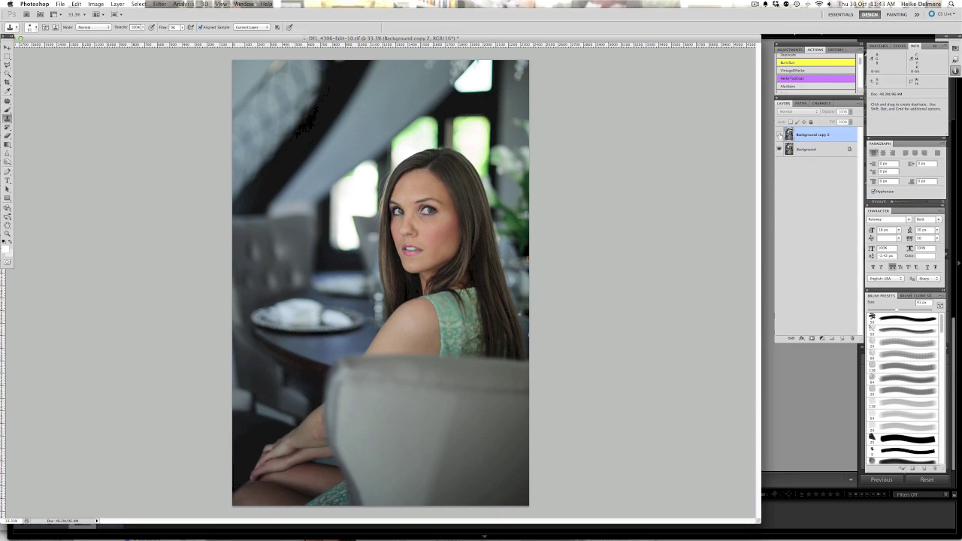
{"action": "left_click", "coordinate": [779, 135]}
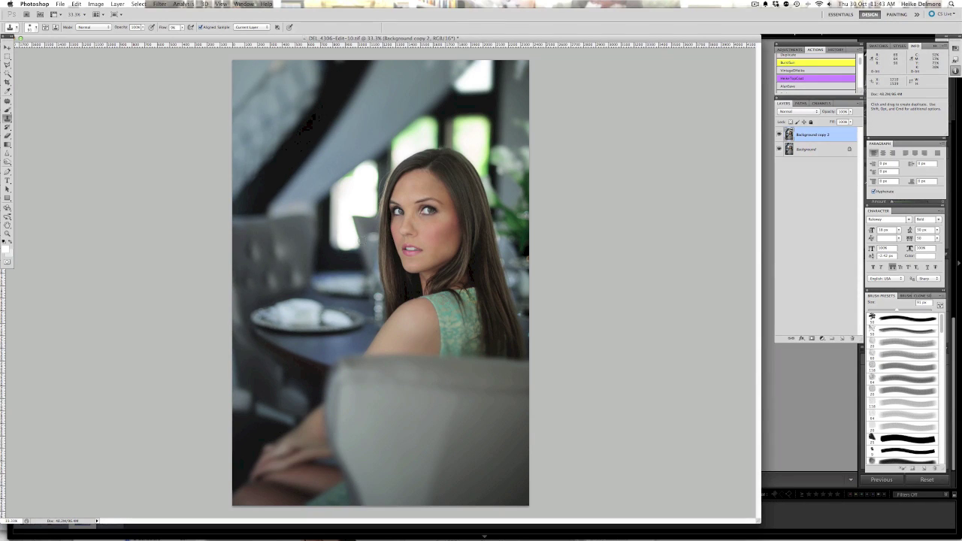
- Lighten the broad highlight areas of the woman's face using the Dodge tool on midtones with a soft brush of about 226 px
{"action": "left_click_drag", "start_coordinate": [7, 162], "coordinate": [30, 161]}
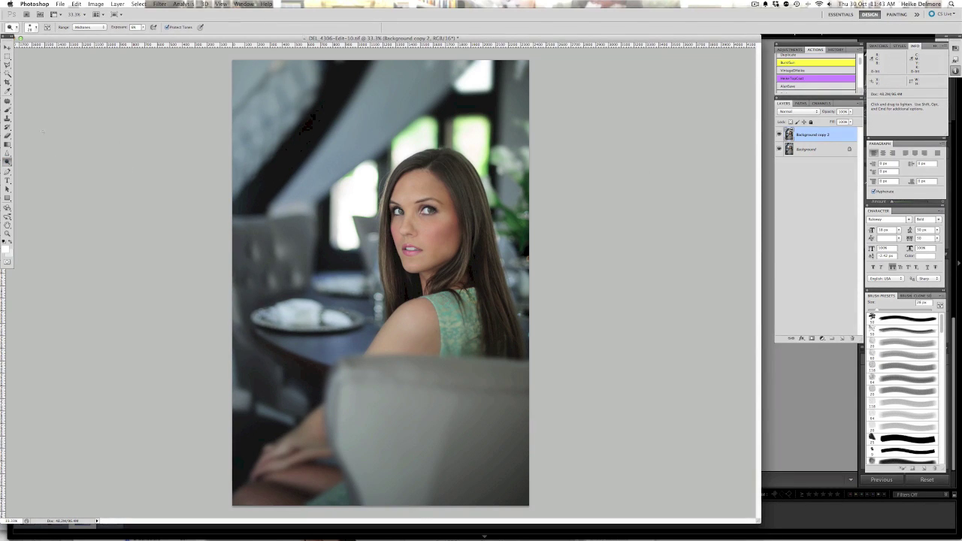
{"action": "left_click", "coordinate": [34, 28]}
{"action": "left_click_drag", "start_coordinate": [22, 49], "coordinate": [35, 47]}
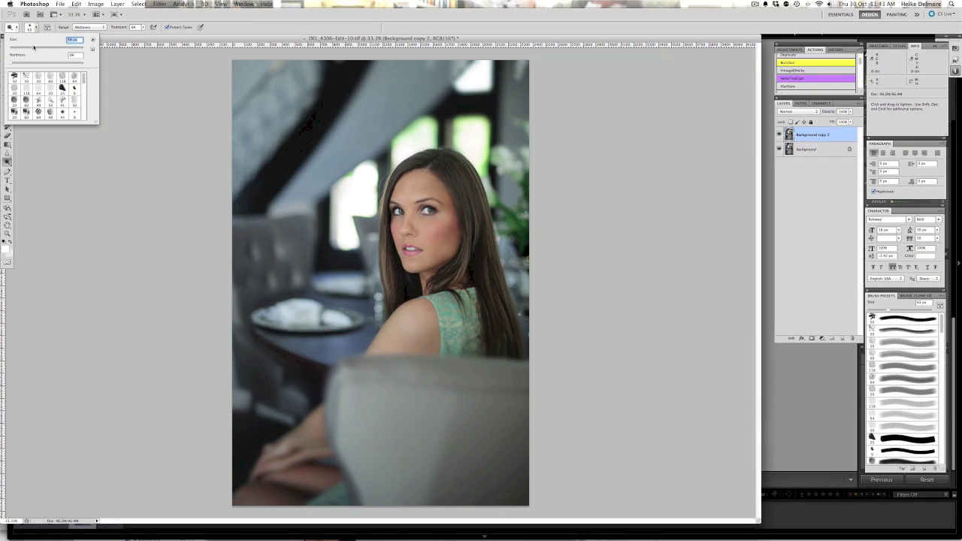
{"action": "key", "text": "bracketright"}
{"action": "key", "text": "bracketright"}
{"action": "key", "text": "bracketright"}
{"action": "key", "text": "bracketright"}
{"action": "key", "text": "bracketright"}
{"action": "key", "text": "bracketright"}
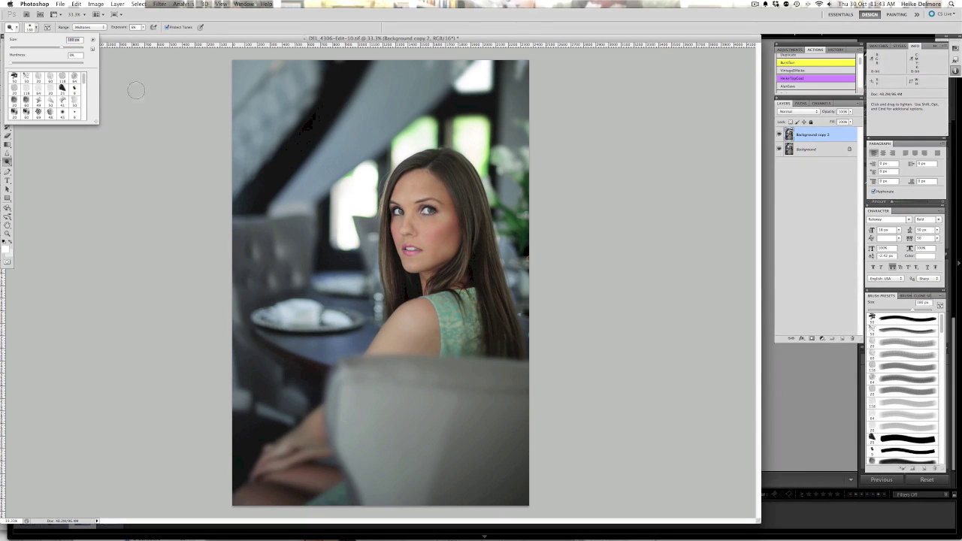
{"action": "left_click_drag", "start_coordinate": [65, 50], "coordinate": [69, 49]}
{"action": "left_click_drag", "start_coordinate": [414, 246], "coordinate": [417, 248]}
{"action": "key", "text": "Return"}
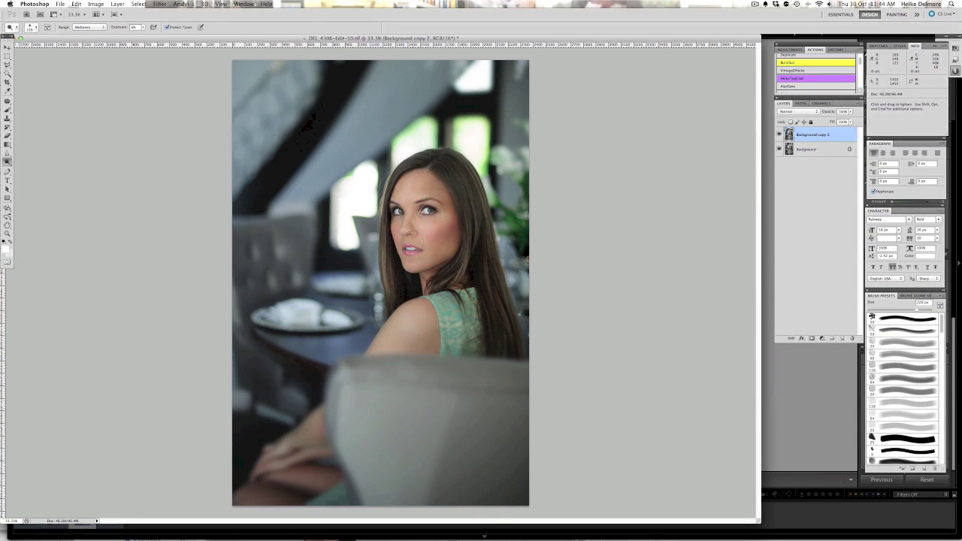
- Lighten the bridge of the nose and smaller facial highlights with Dodge brushes of about 58 and 71 px
{"action": "right_click", "coordinate": [467, 252]}
{"action": "left_click_drag", "start_coordinate": [529, 266], "coordinate": [496, 267]}
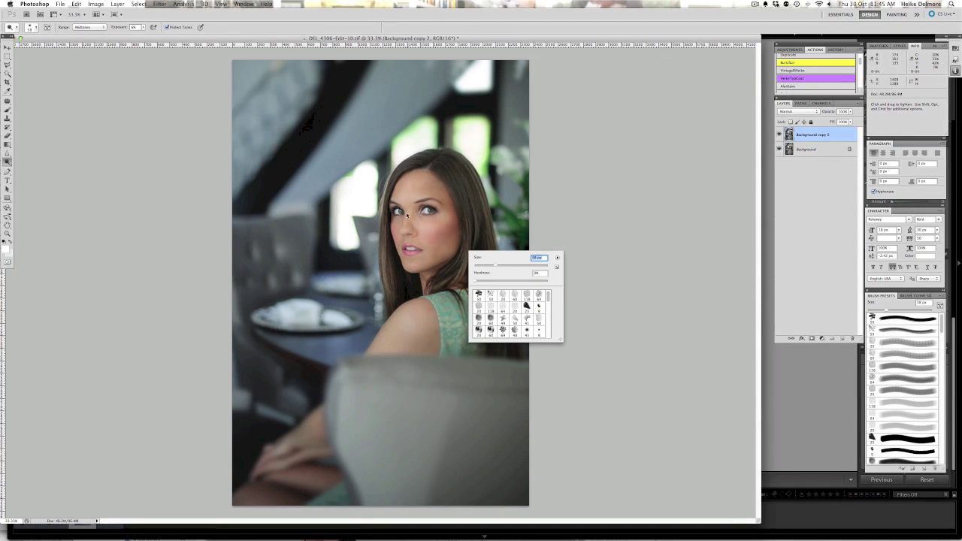
{"action": "key", "text": "Return"}
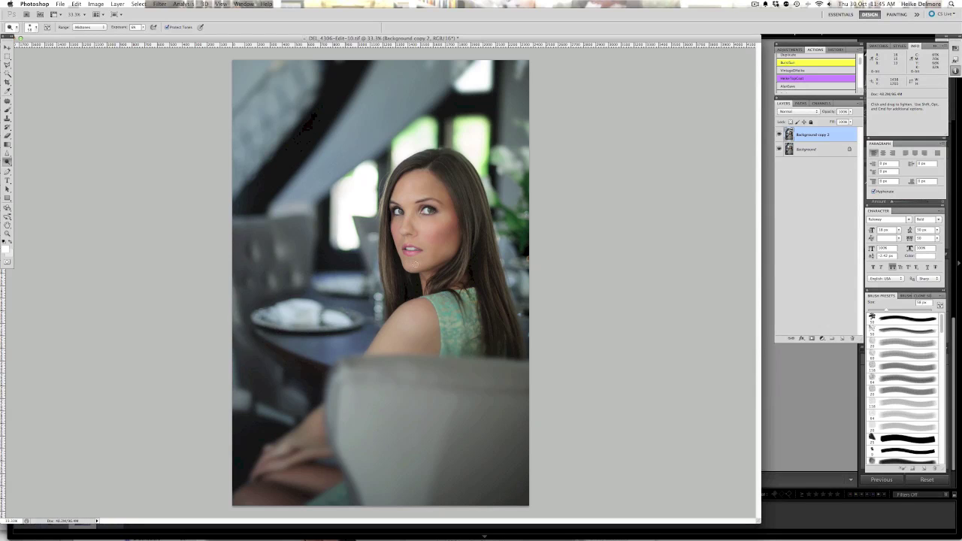
{"action": "right_click", "coordinate": [438, 289]}
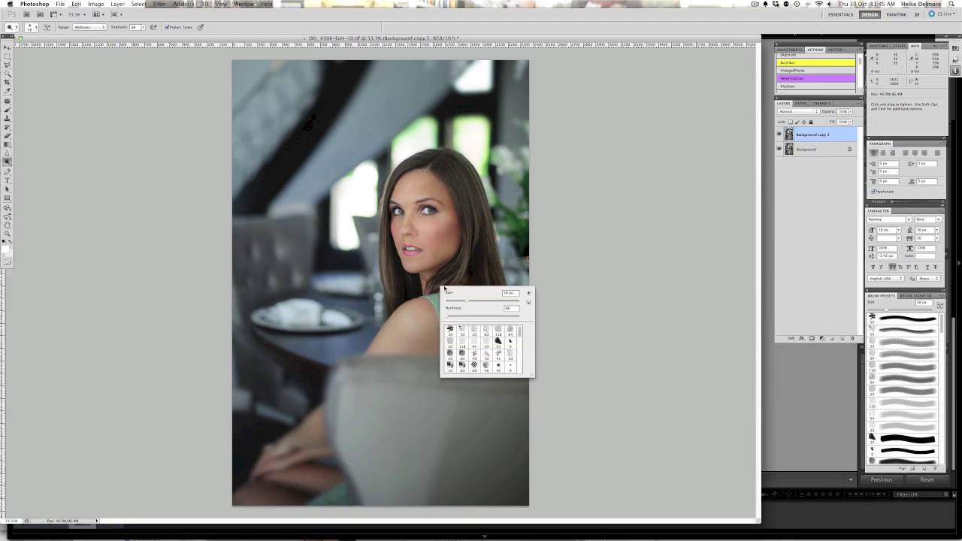
{"action": "left_click_drag", "start_coordinate": [466, 302], "coordinate": [468, 301]}
{"action": "key", "text": "Return"}
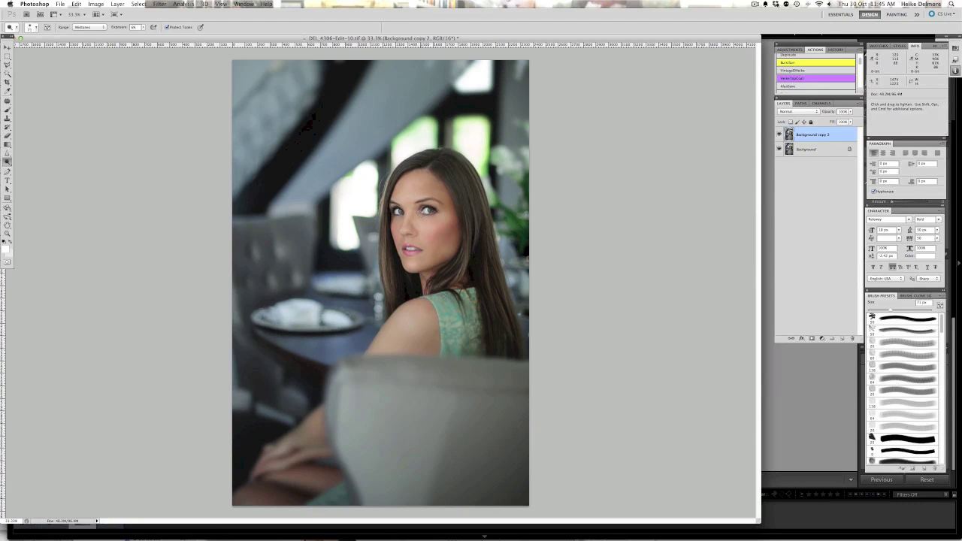
- Lighten the finest facial highlights with a Dodge brush of about 43 px, and hide the layer to compare with the original
{"action": "right_click", "coordinate": [457, 255]}
{"action": "left_click_drag", "start_coordinate": [492, 271], "coordinate": [481, 271]}
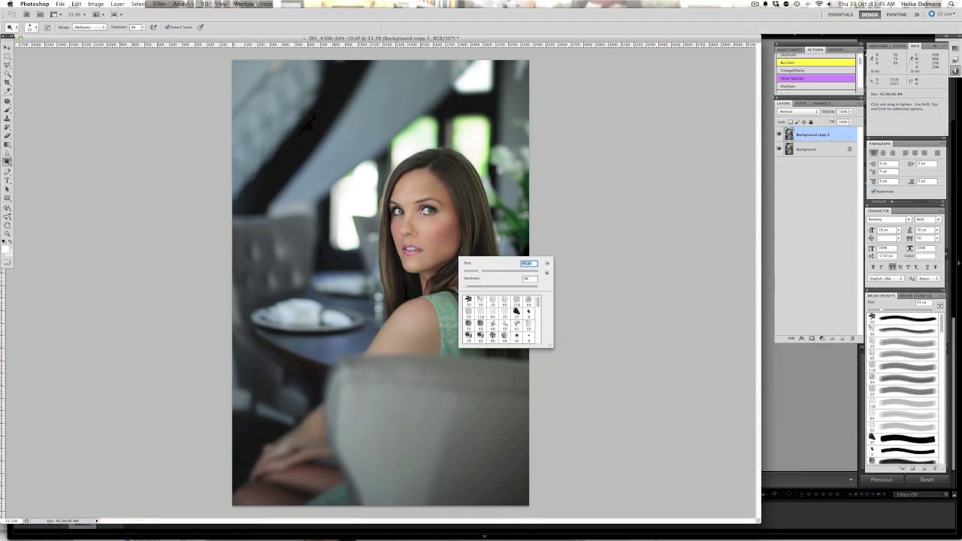
{"action": "key", "text": "Return"}
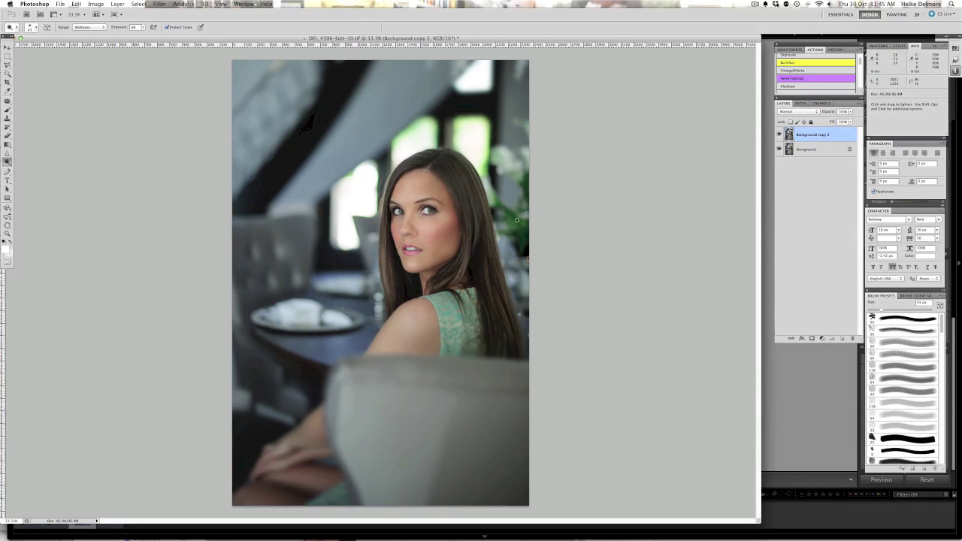
{"action": "left_click", "coordinate": [779, 133]}
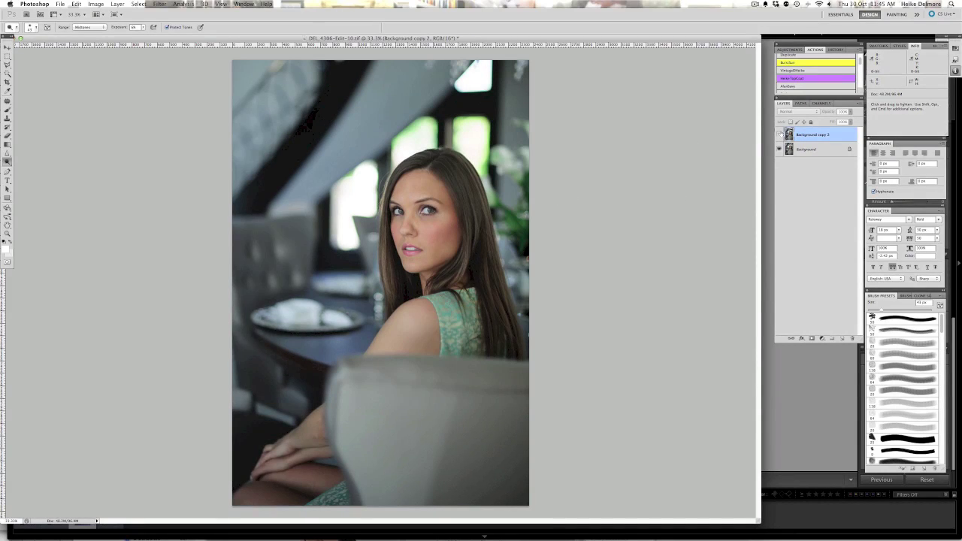
- Toggle the visibility of the Background copy 2 layer to compare the dodged portrait with the original, leaving it shown
{"action": "left_click", "coordinate": [779, 134]}
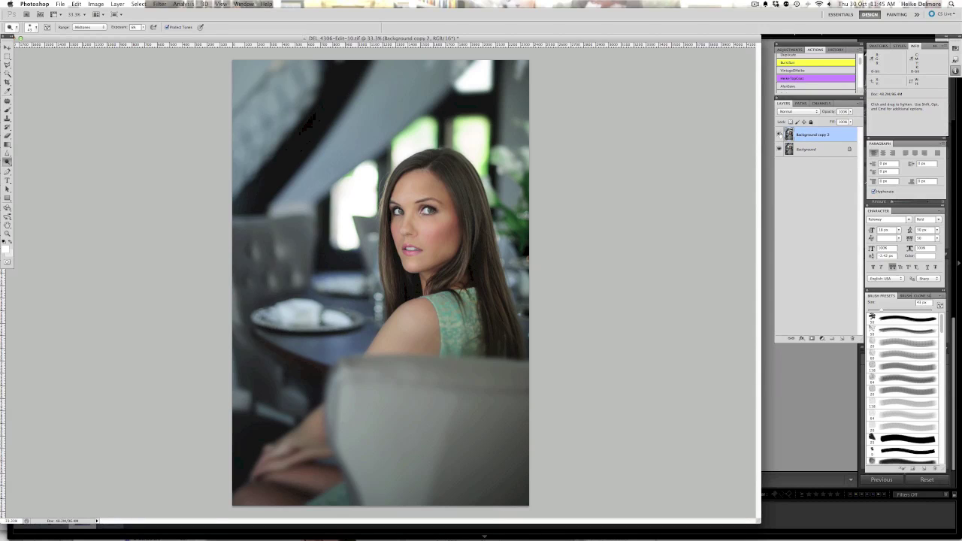
{"action": "left_click", "coordinate": [779, 134]}
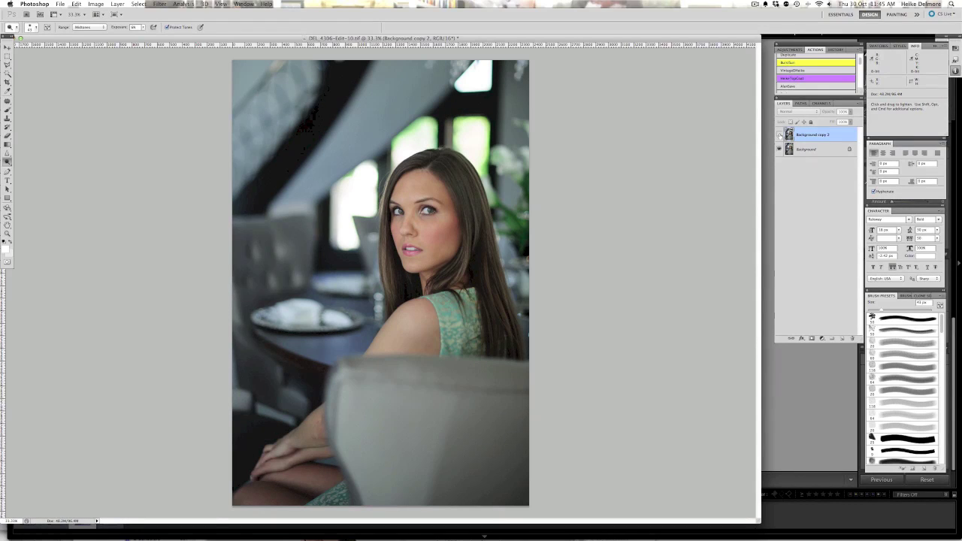
{"action": "left_click", "coordinate": [779, 135]}
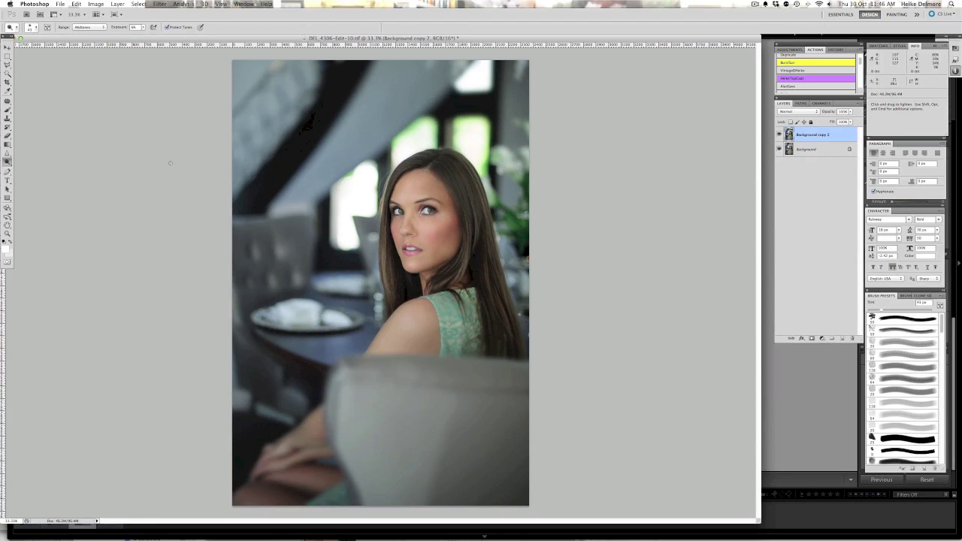
- Set the Burn tool to midtones with a soft brush of about 98 px for contouring the face, and toggle the retouched layer to compare
{"action": "left_click_drag", "start_coordinate": [8, 162], "coordinate": [21, 168]}
{"action": "right_click", "coordinate": [390, 243]}
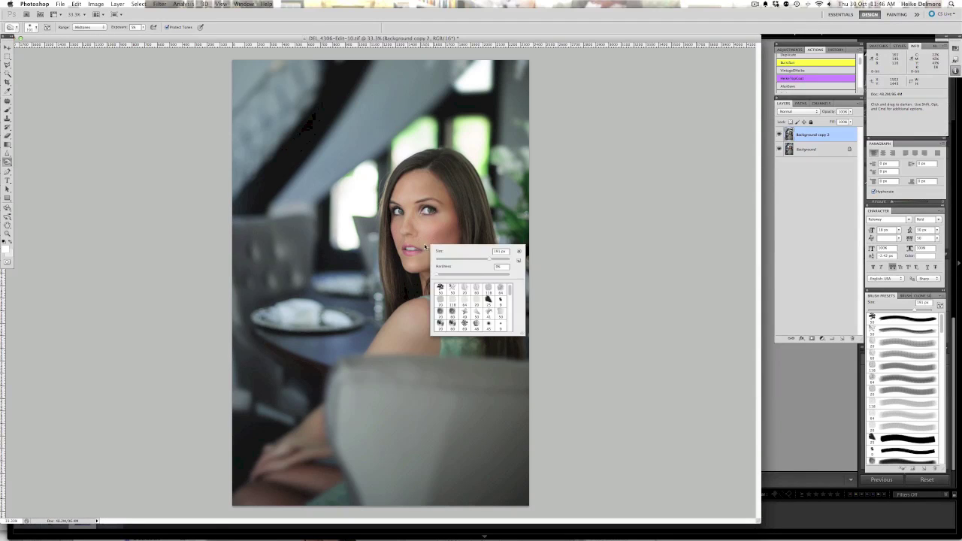
{"action": "key", "text": "Return"}
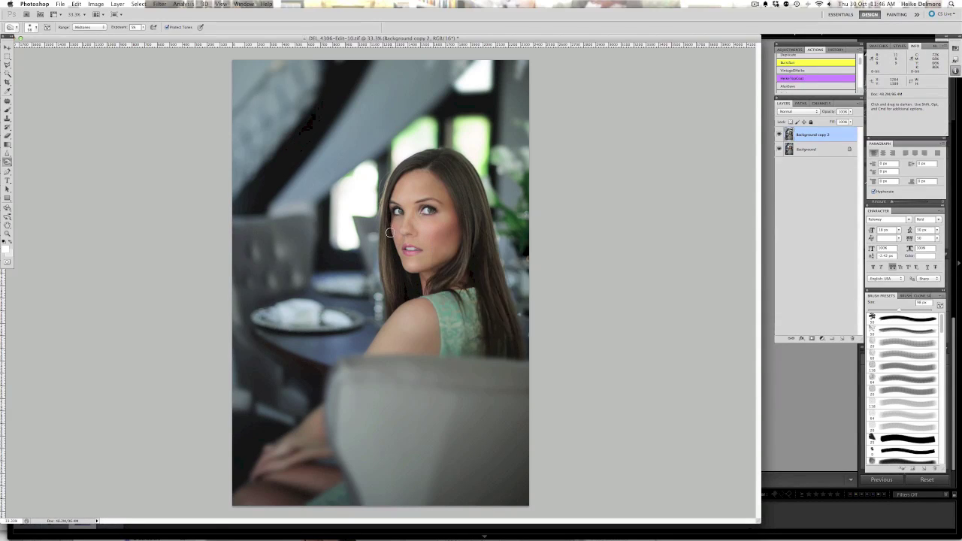
{"action": "left_click", "coordinate": [779, 134]}
{"action": "left_click", "coordinate": [779, 134]}
- Run the purple-marked action to add the "brighten and pop" and "saturation and tone" groups, and hide "saturation and tone" to compare
{"action": "left_click", "coordinate": [787, 78]}
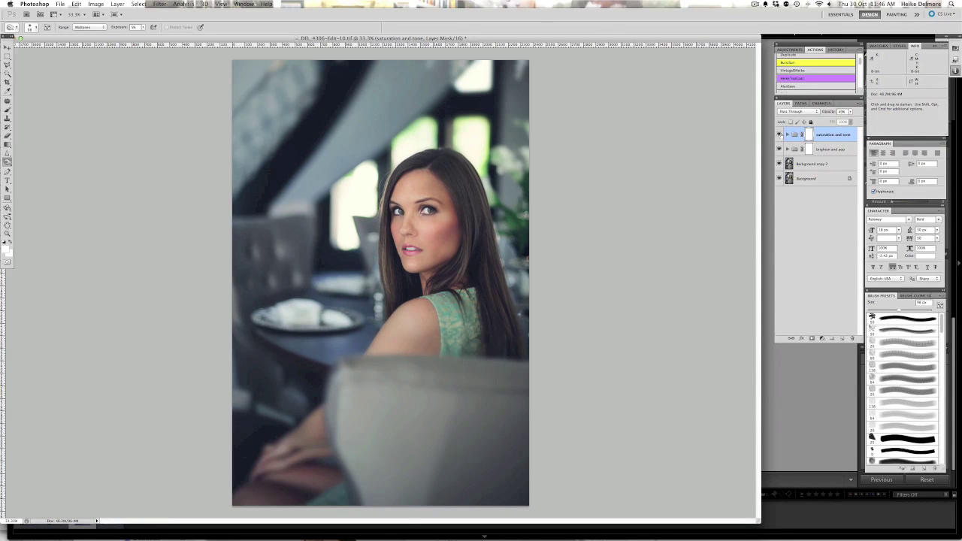
{"action": "mouse_move", "coordinate": [778, 134]}
{"action": "left_mouse_down"}
{"action": "mouse_move", "coordinate": [779, 149]}
{"action": "mouse_move", "coordinate": [779, 135]}
{"action": "left_mouse_up"}
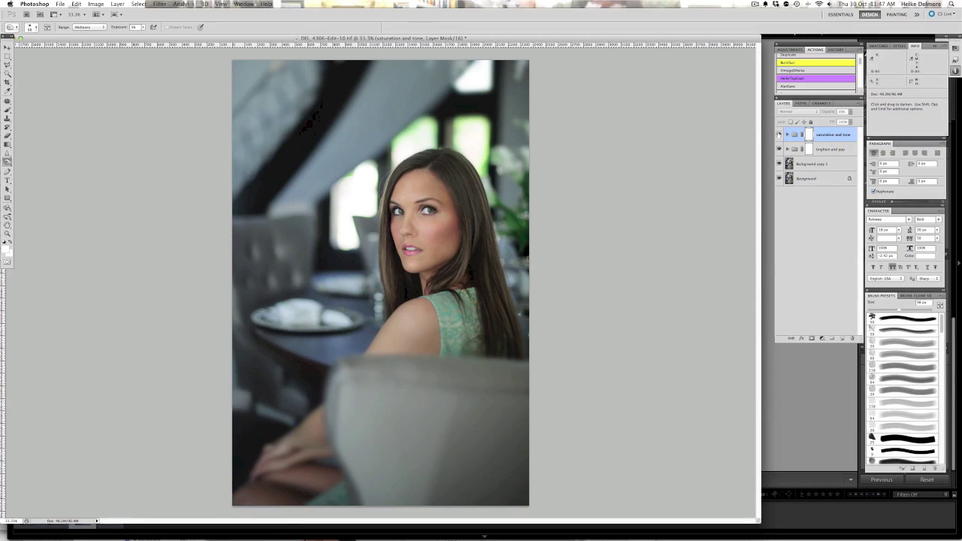